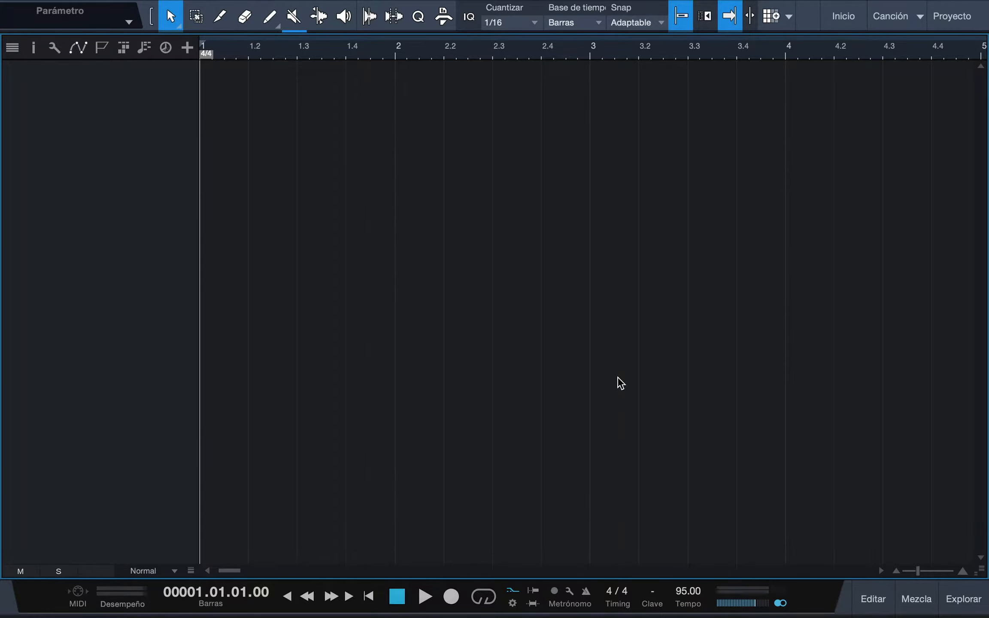
# Step: Open the external devices preferences and choose the PreSonus ATOM as the model for a new device
pyautogui.press('super+comma')
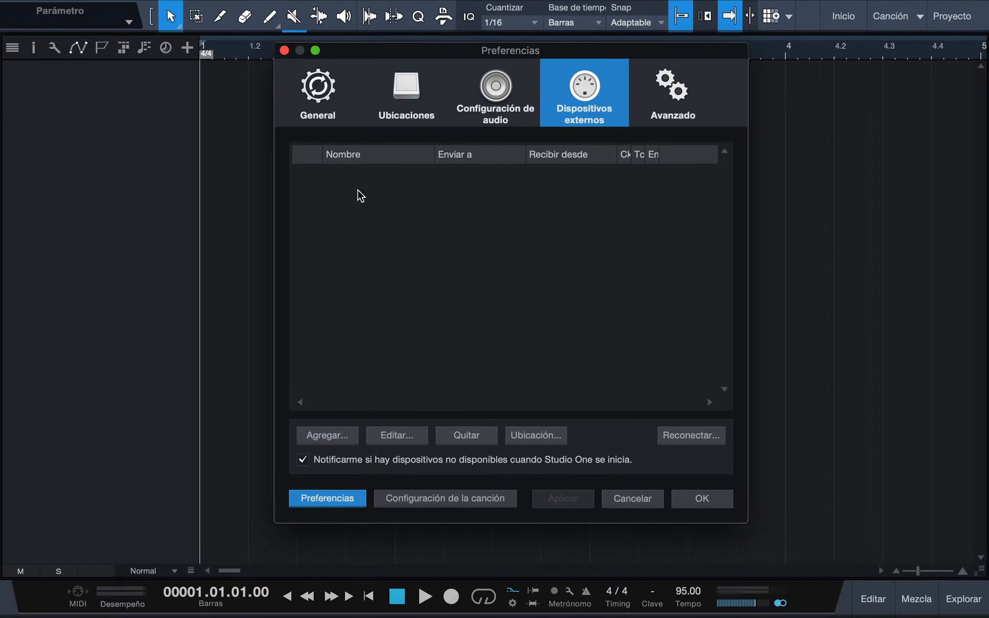
pyautogui.click(342, 434)
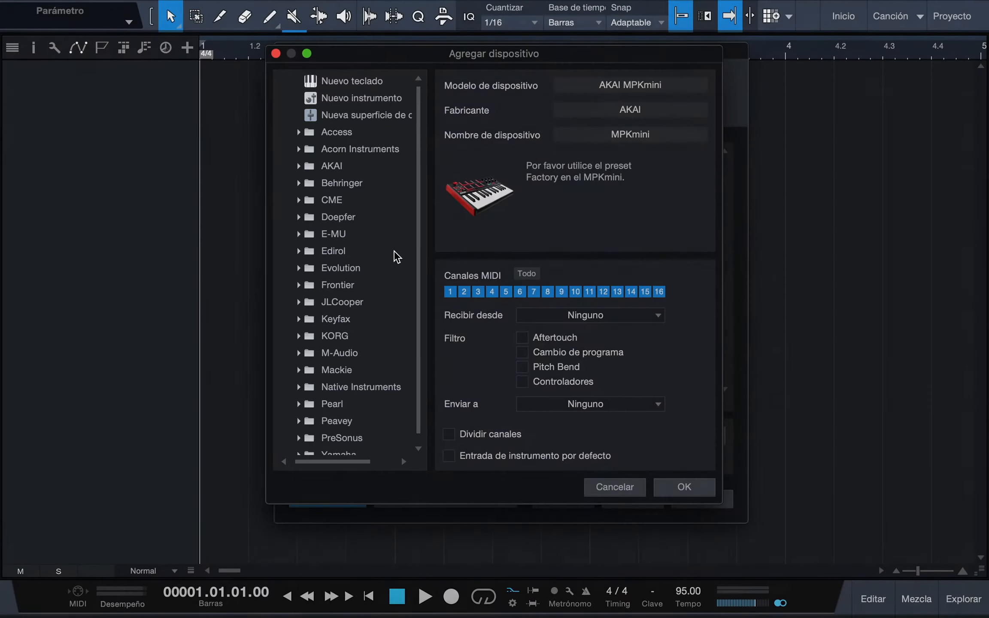
pyautogui.scroll(-1, 394, 253)
pyautogui.scroll(1, 397, 257)
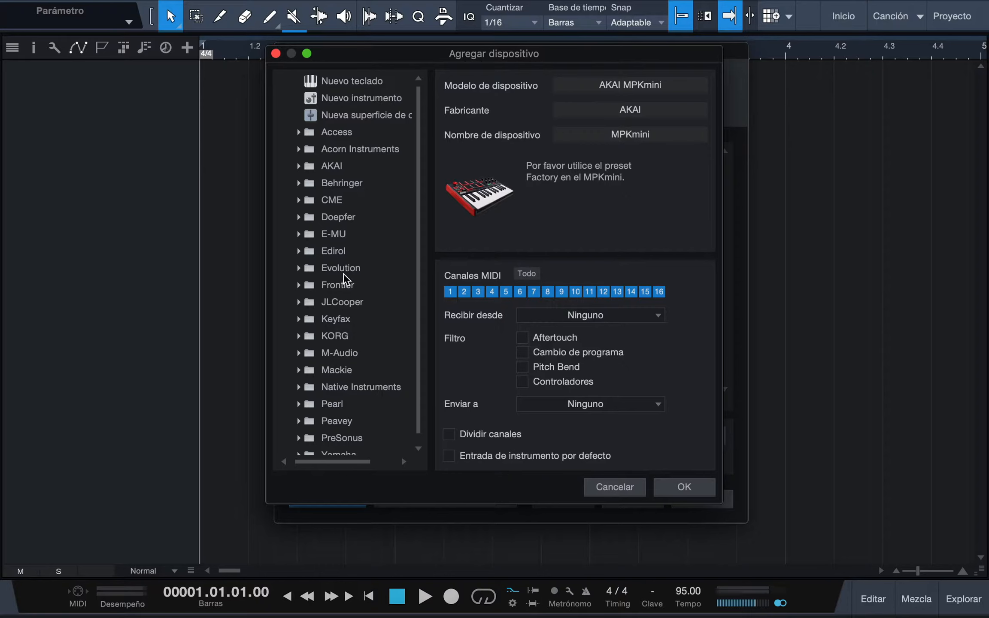
pyautogui.scroll(-1, 340, 422)
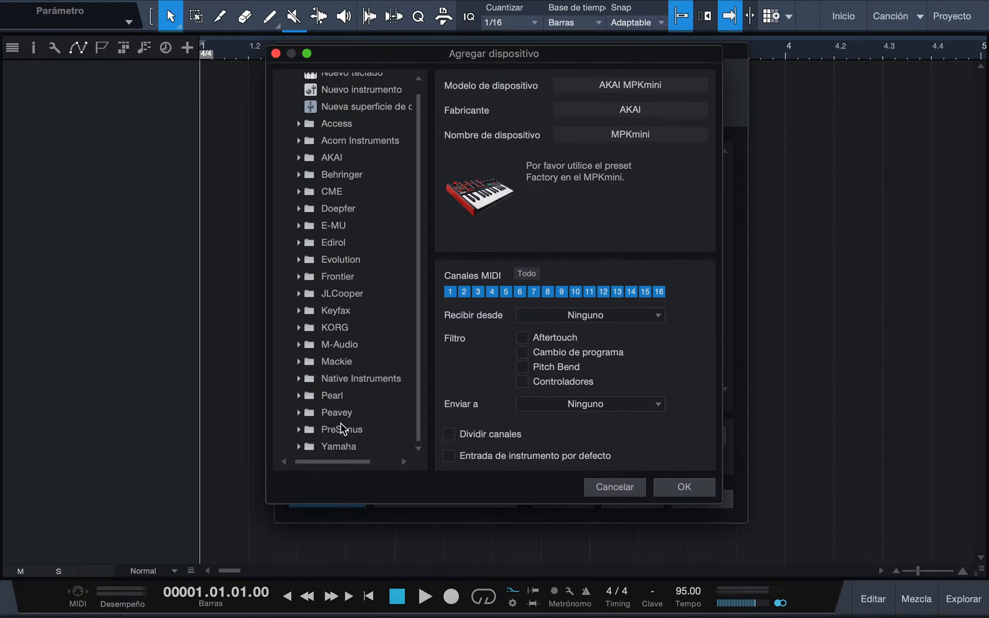
pyautogui.click(341, 425)
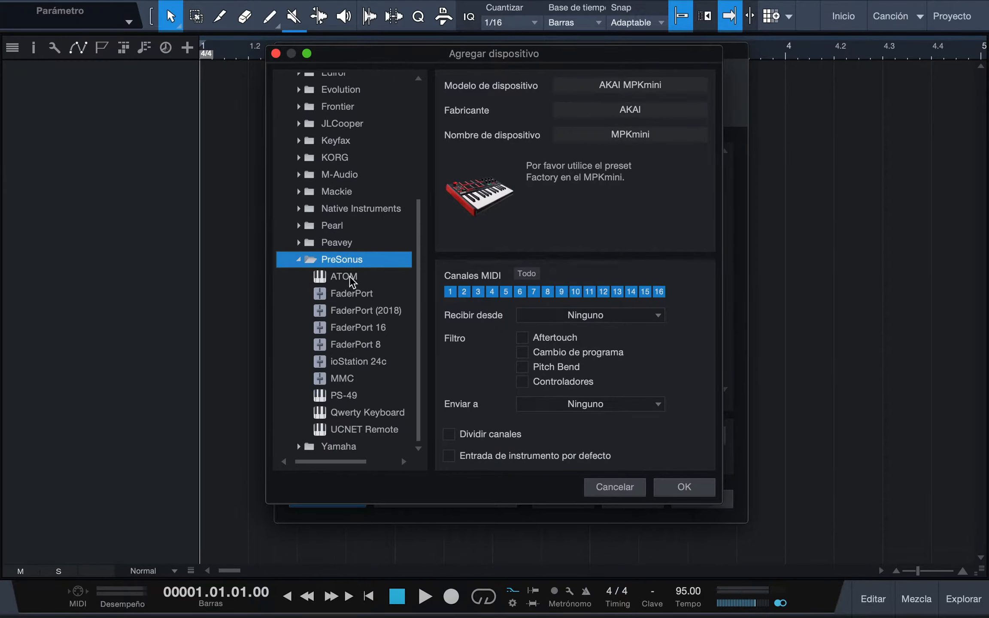
pyautogui.click(349, 276)
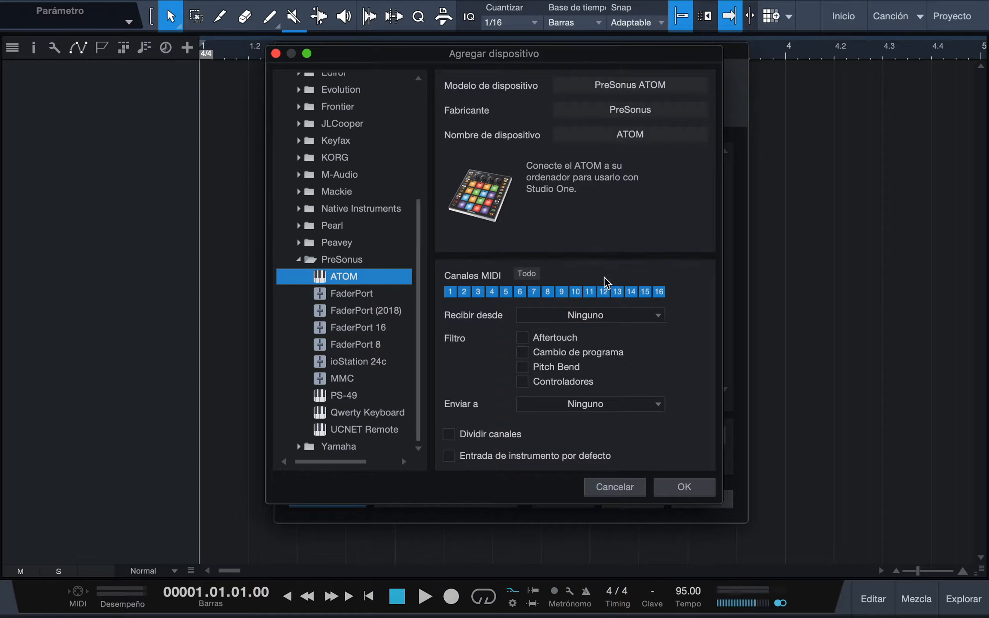
# Step: Try limiting the ATOM to MIDI channels 2 and 5, and restore all sixteen channels
pyautogui.click(532, 275)
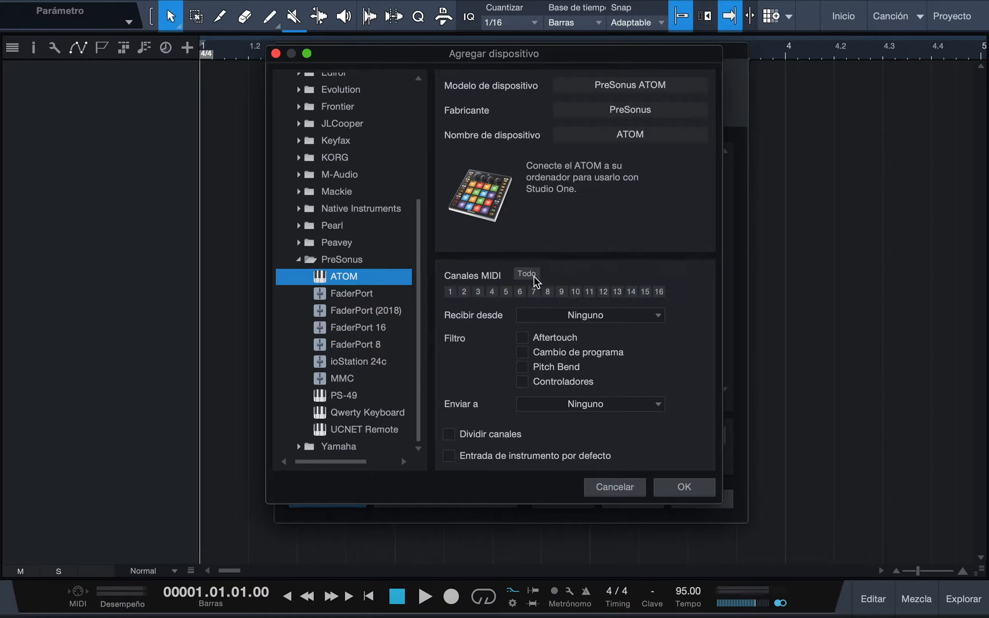
pyautogui.click(463, 292)
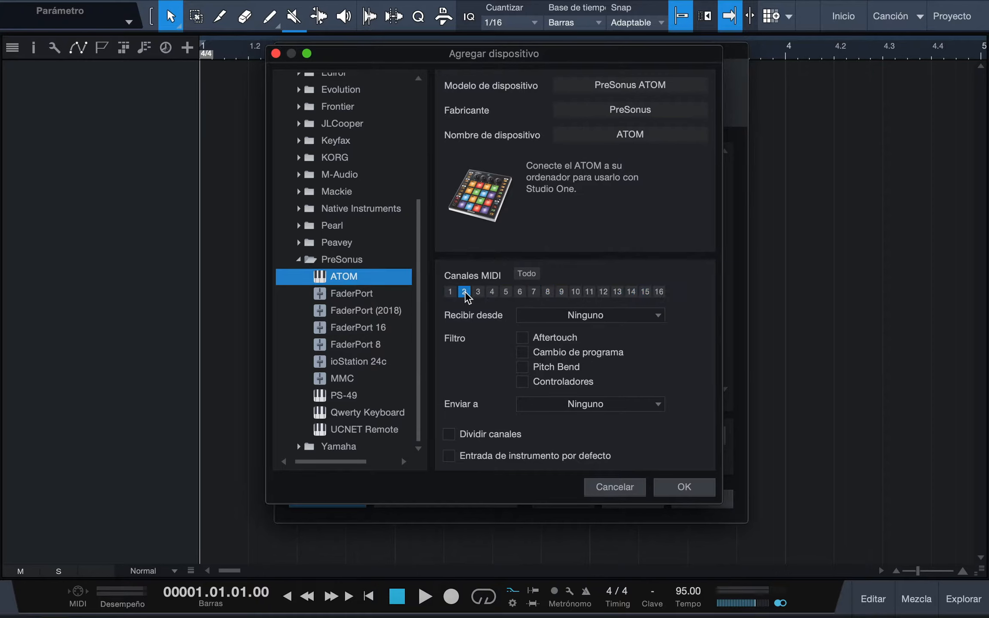
pyautogui.click(506, 291)
pyautogui.click(529, 275)
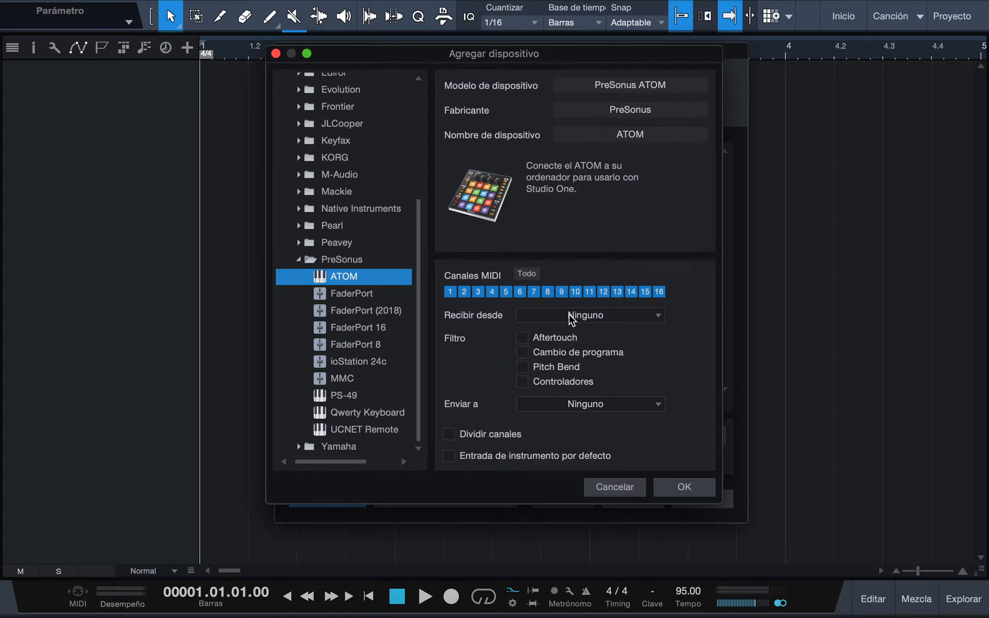
# Step: Examine the available ports for receiving from and sending to the ATOM
pyautogui.click(639, 318)
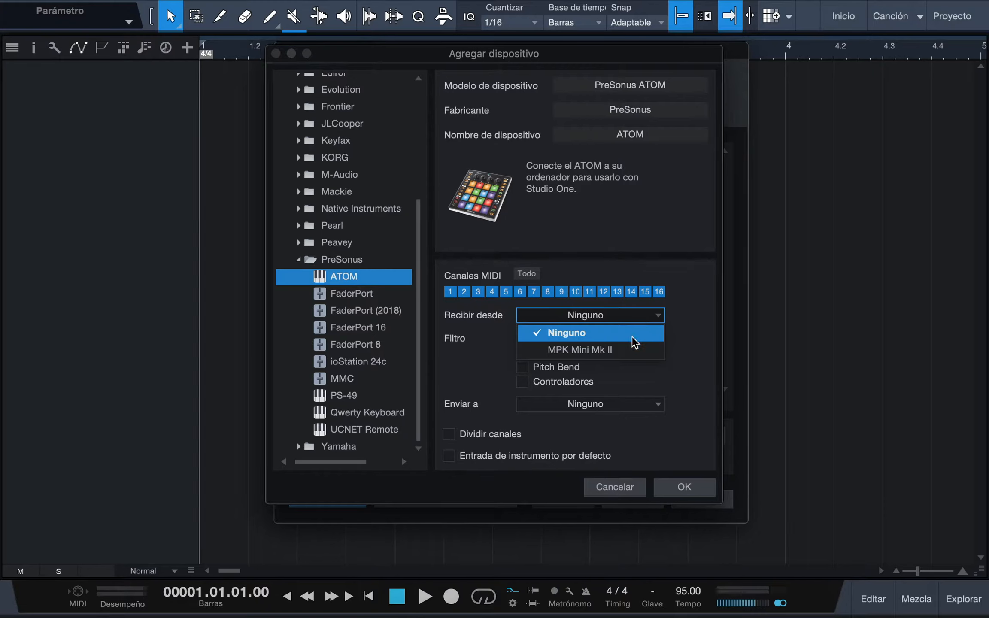
pyautogui.click(651, 314)
pyautogui.click(651, 315)
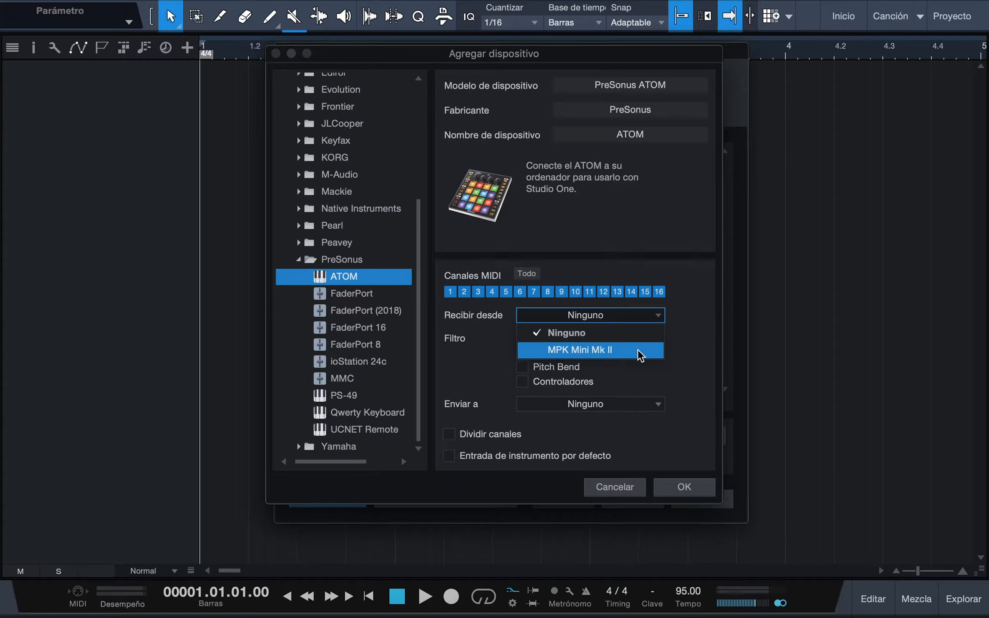
pyautogui.click(690, 353)
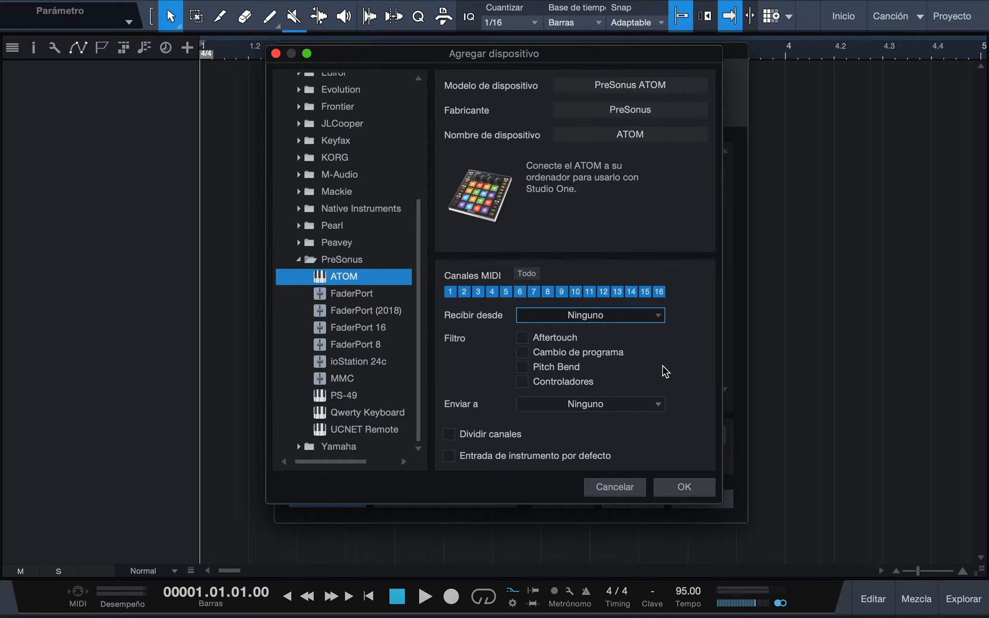
pyautogui.click(632, 403)
pyautogui.click(632, 404)
# Step: Add the ATOM device with default instrument input left off and no ports assigned
pyautogui.click(451, 457)
pyautogui.click(449, 457)
pyautogui.click(678, 489)
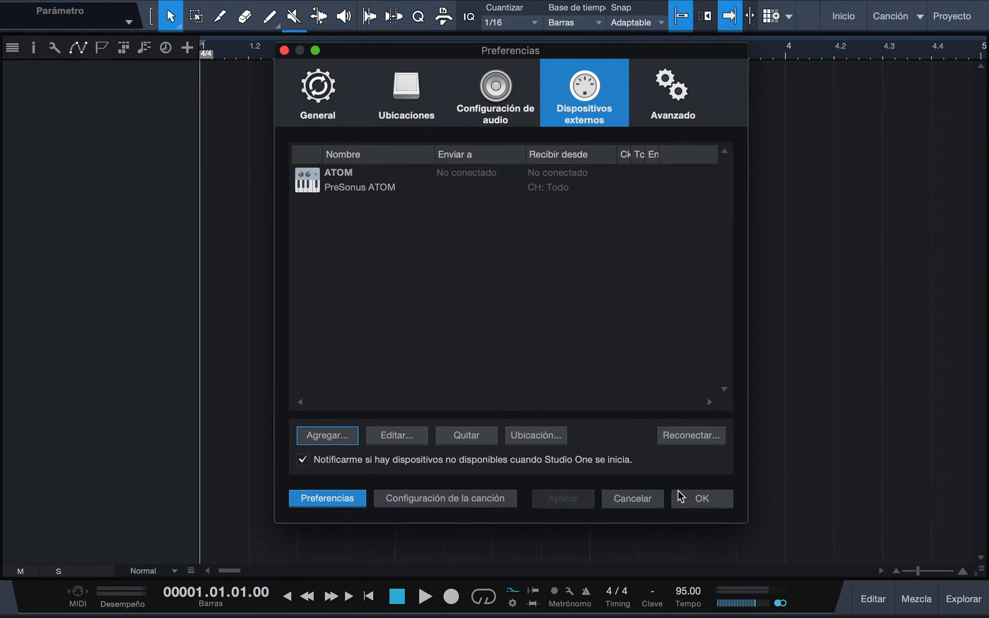
# Step: Remove the ATOM from the external devices list
pyautogui.click(377, 179)
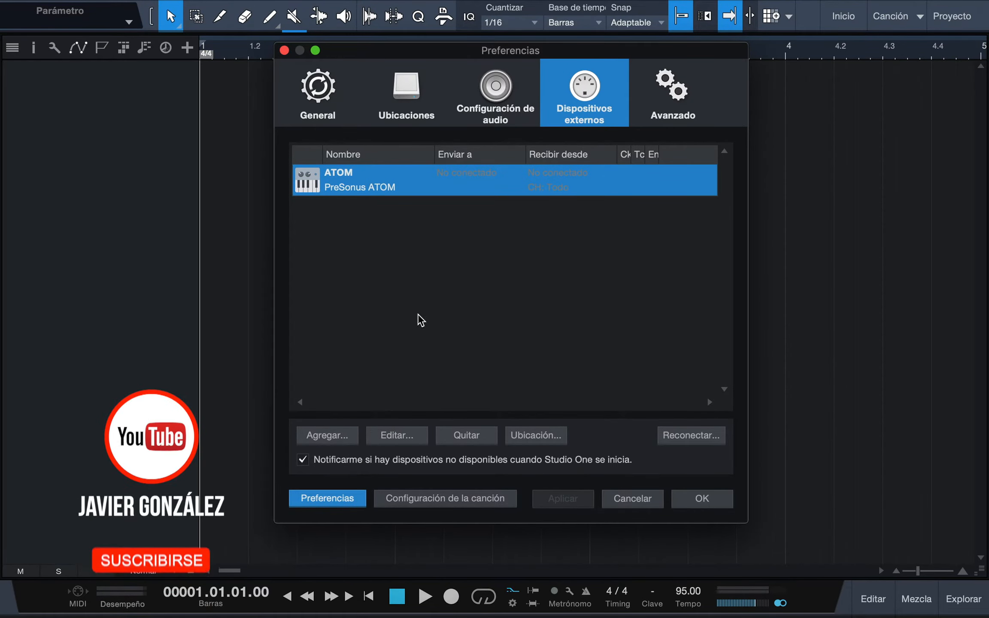
pyautogui.click(474, 442)
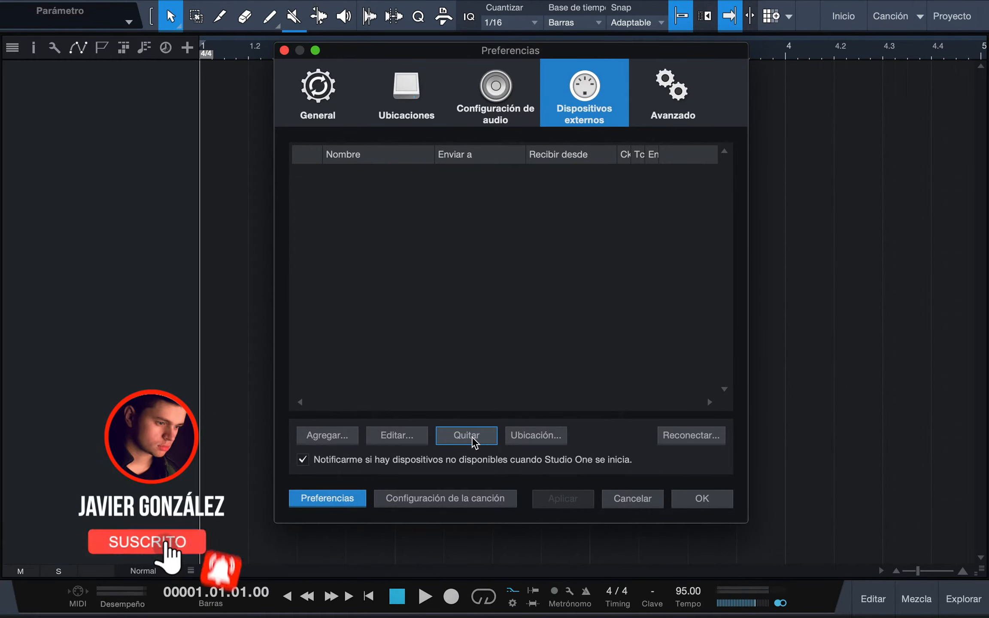
pyautogui.click(348, 436)
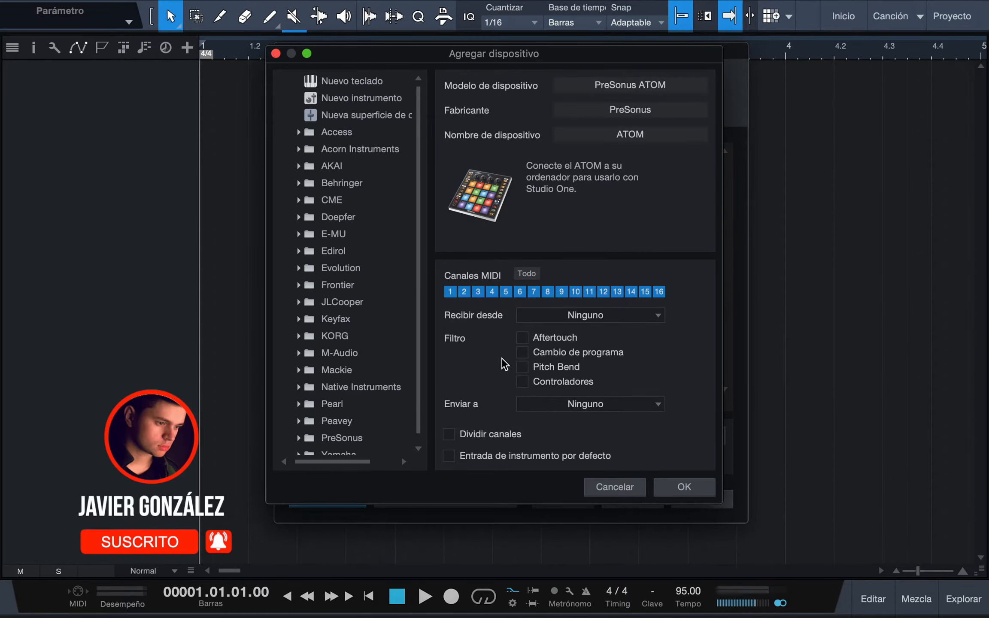
pyautogui.click(634, 497)
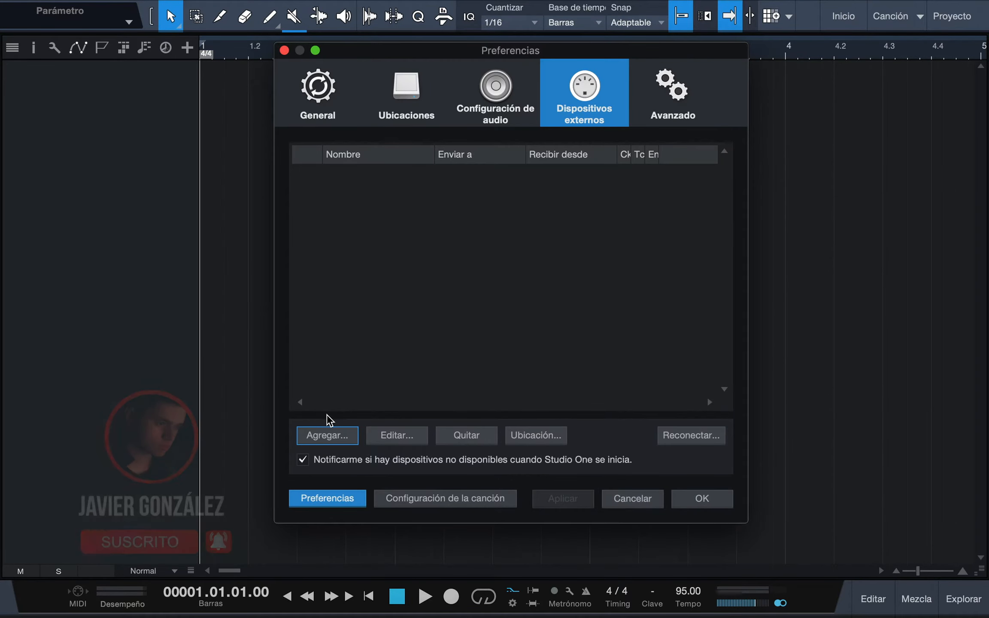
# Step: Start adding a generic new keyboard device and name it MPK mini
pyautogui.click(335, 434)
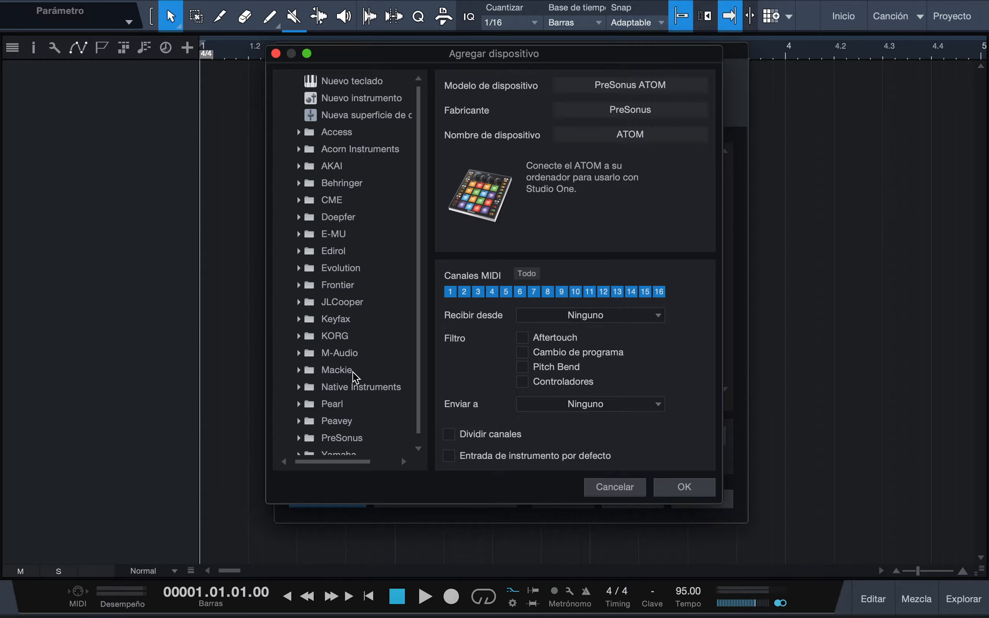
pyautogui.scroll(-1, 352, 372)
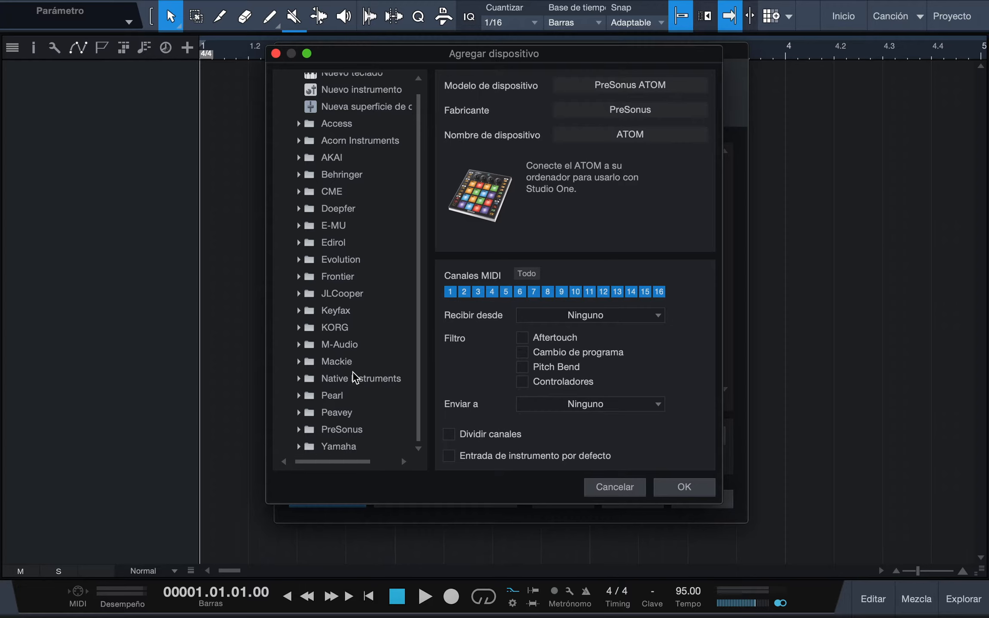
pyautogui.scroll(1, 352, 371)
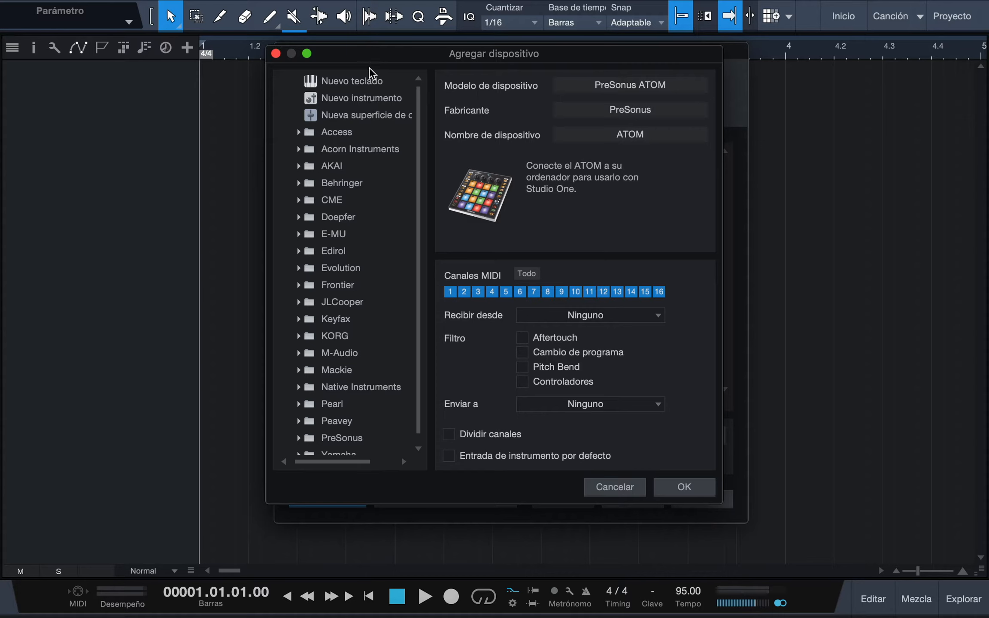
pyautogui.click(380, 82)
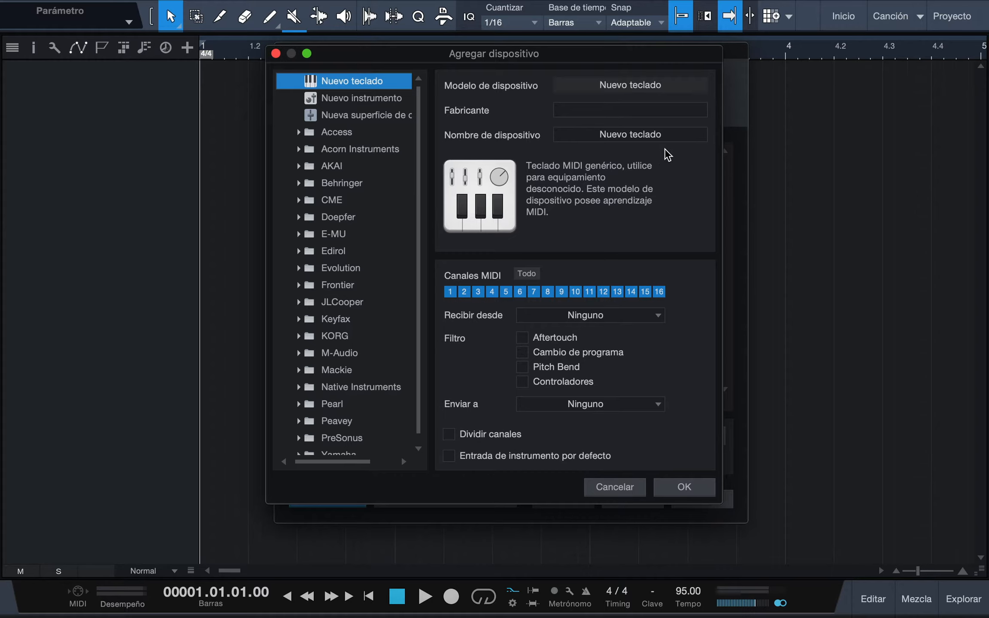
pyautogui.click(662, 135)
pyautogui.write('MPK')
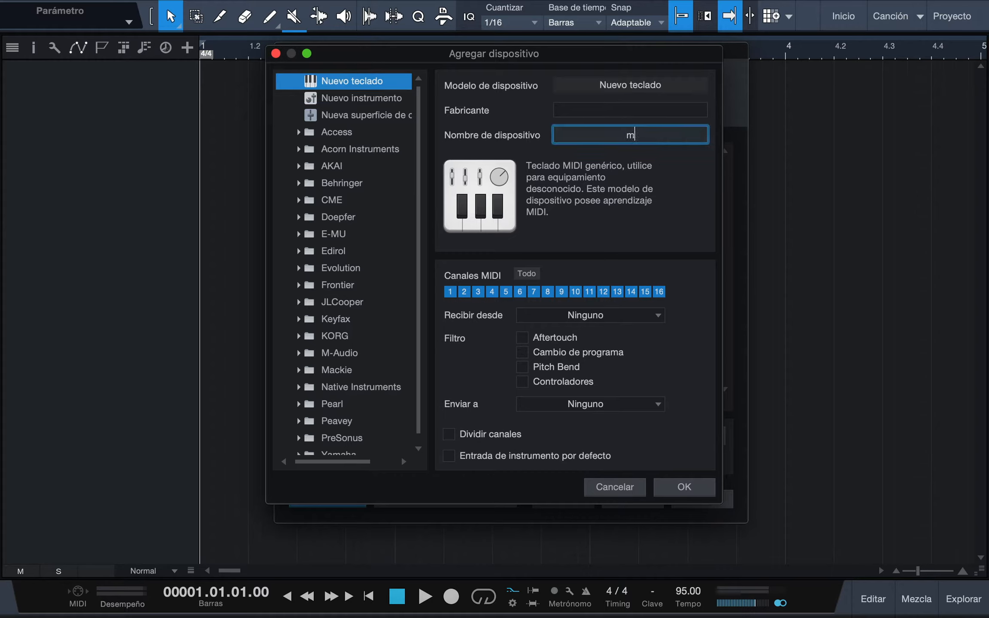
pyautogui.write(' mini')
pyautogui.press('Return')
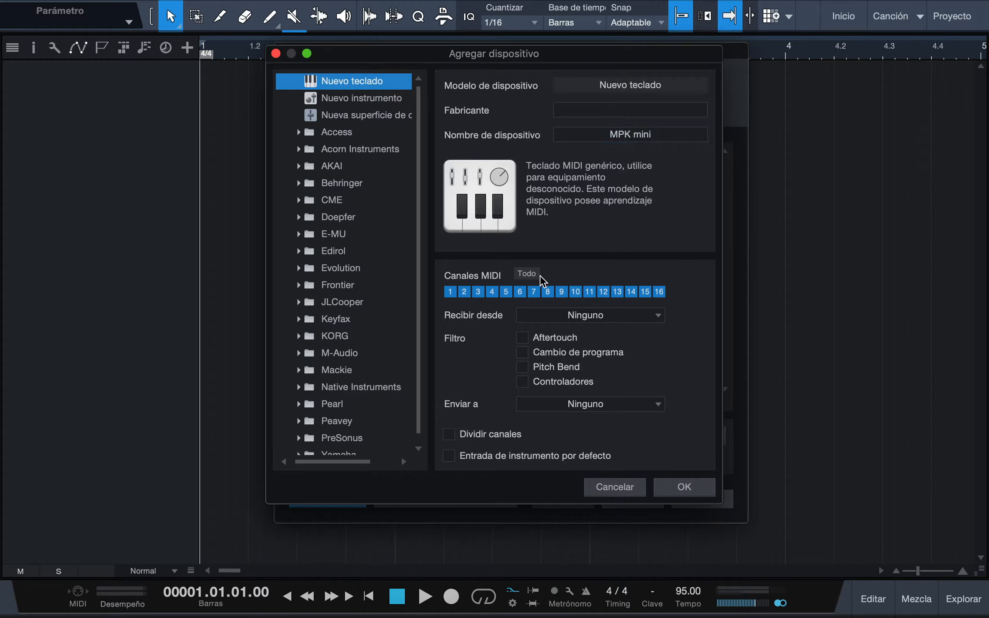
# Step: Receive from MPK Mini Mk II on all MIDI channels, make the keyboard the default instrument input, and save the device and preferences
pyautogui.click(527, 275)
pyautogui.click(527, 275)
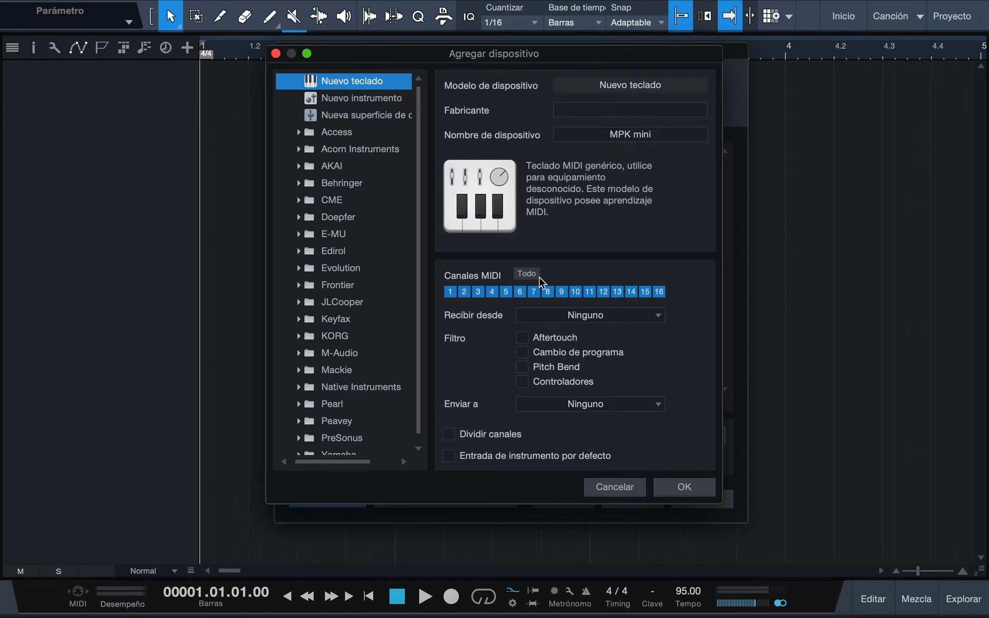
pyautogui.click(585, 315)
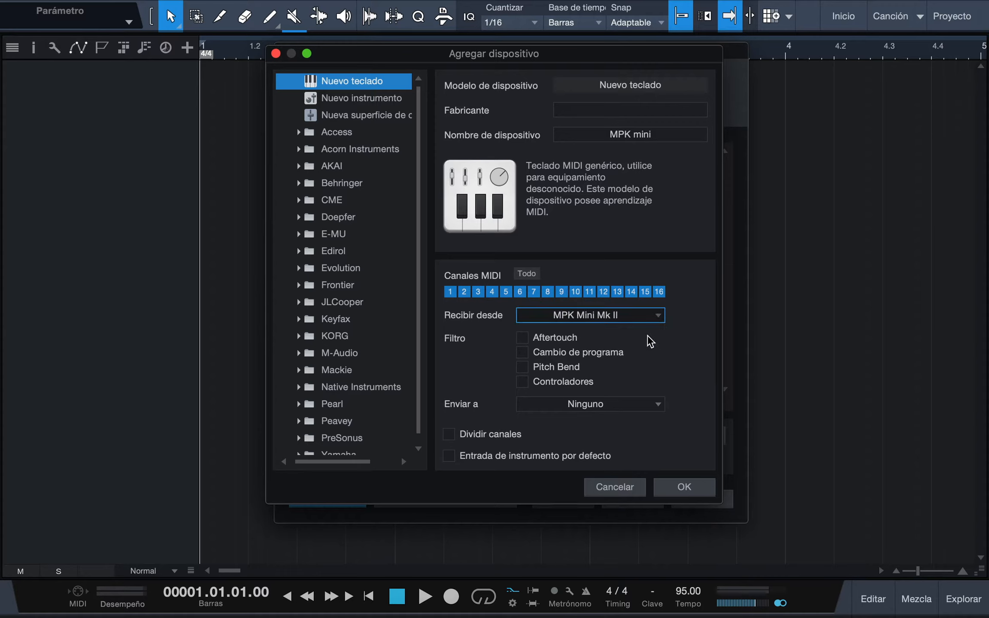
pyautogui.click(673, 319)
pyautogui.click(449, 455)
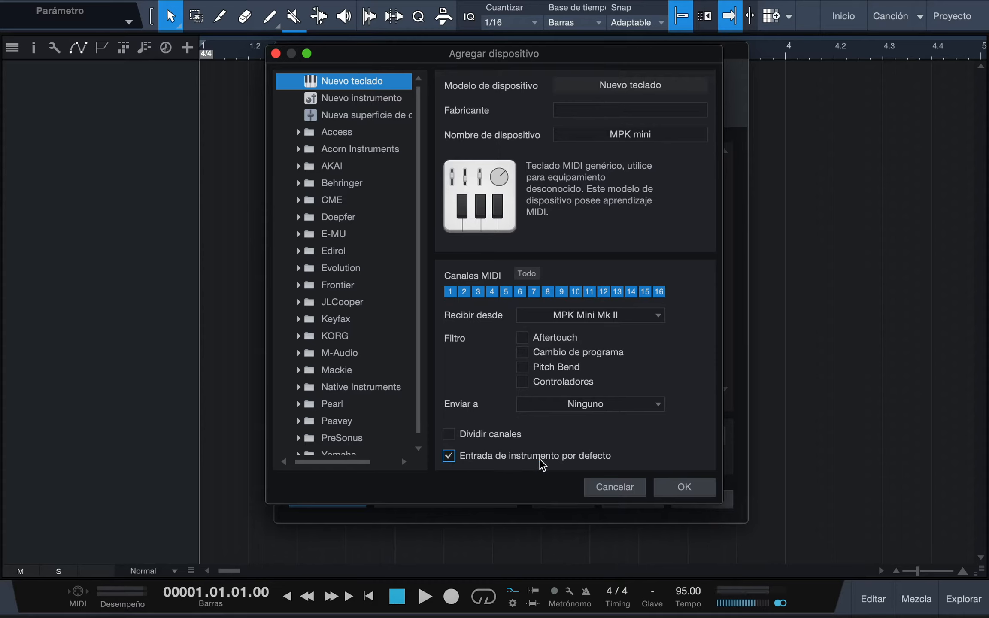
pyautogui.click(704, 493)
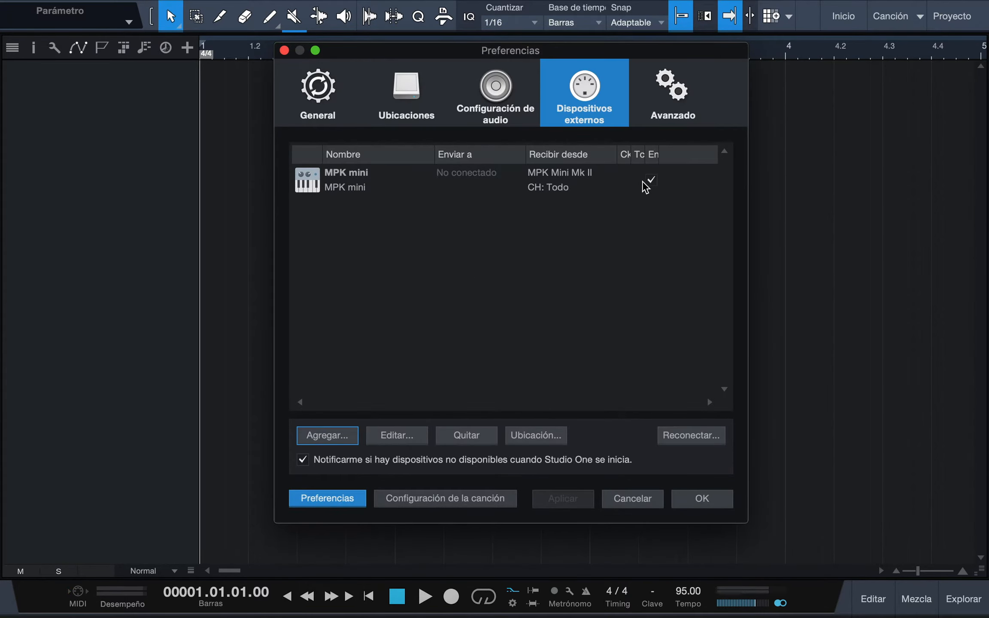
pyautogui.click(593, 181)
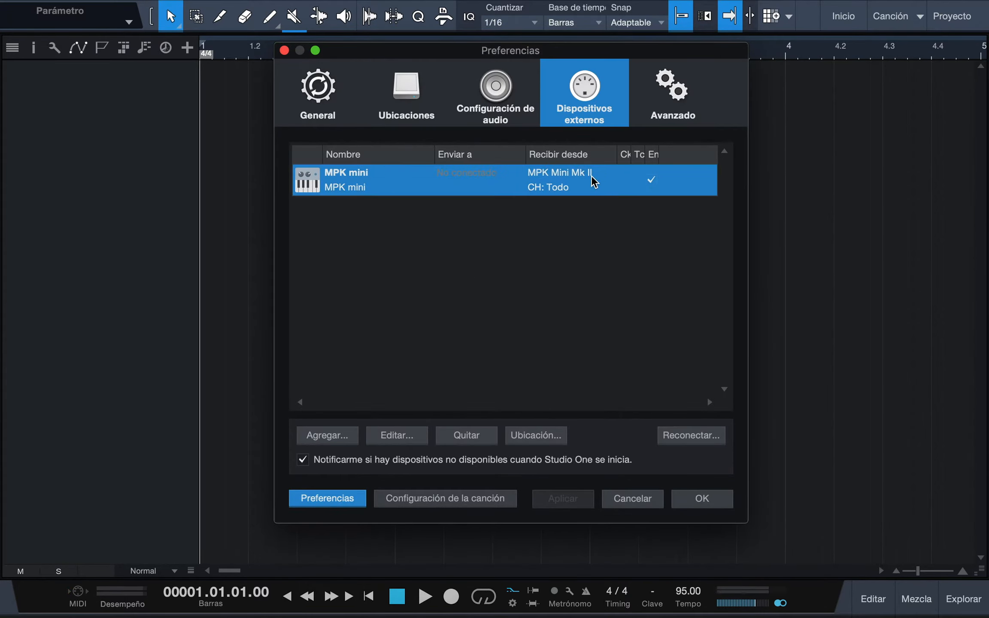
pyautogui.click(534, 235)
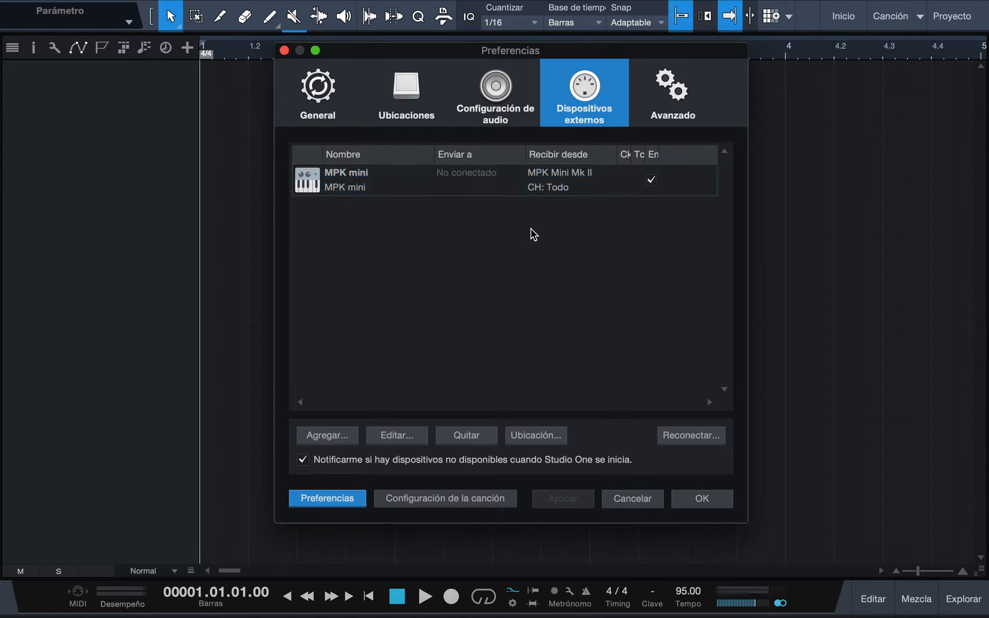
pyautogui.click(692, 500)
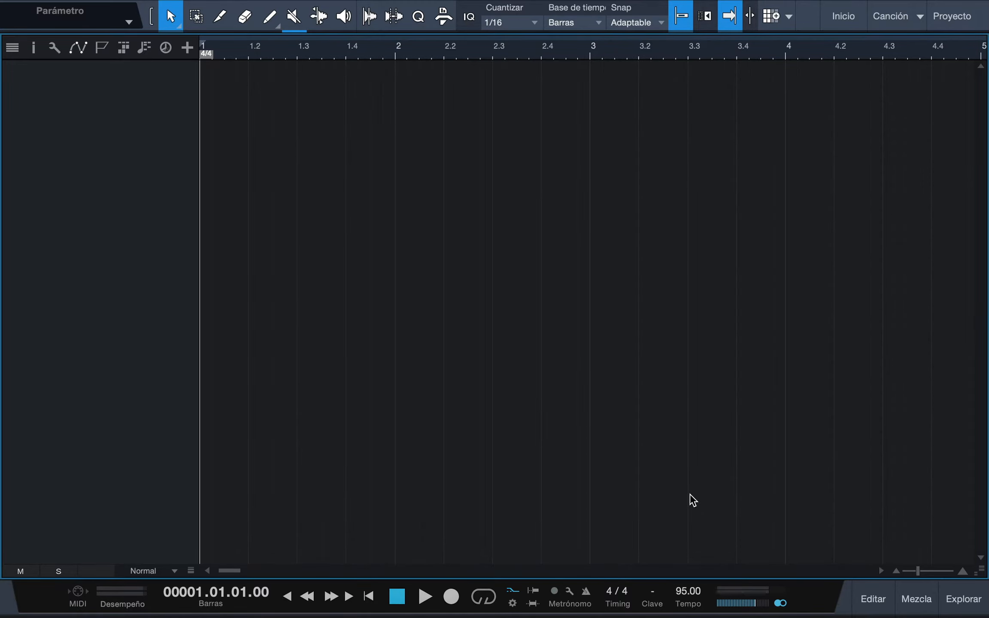
# Step: Add the PreSonus Mai Tai instrument from the browser as a new track, and close its window and the browser
pyautogui.press('F5')
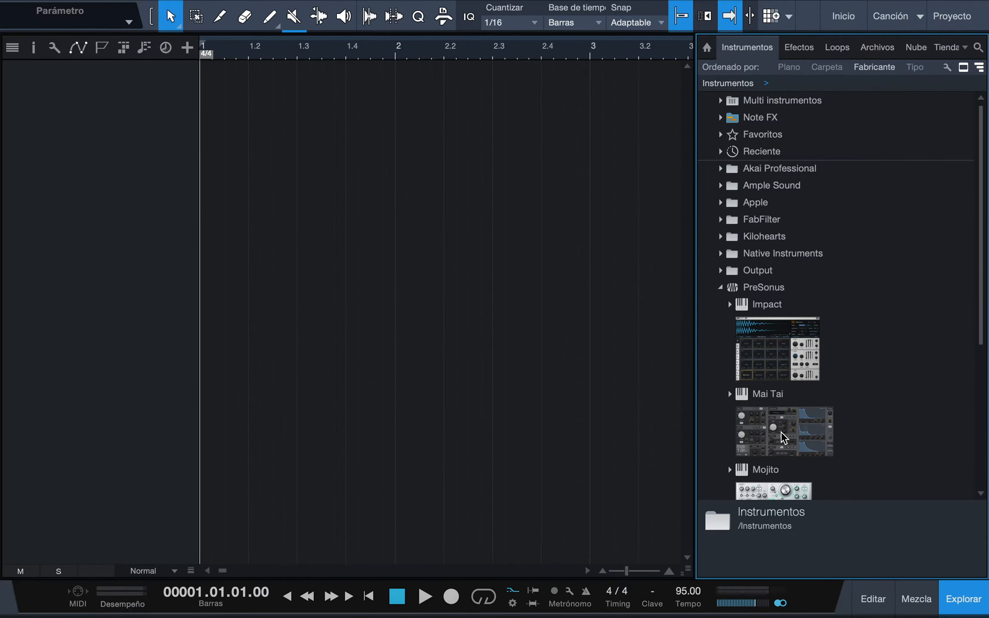
pyautogui.click(802, 426)
pyautogui.moveTo(588, 387); pyautogui.dragTo(395, 314)
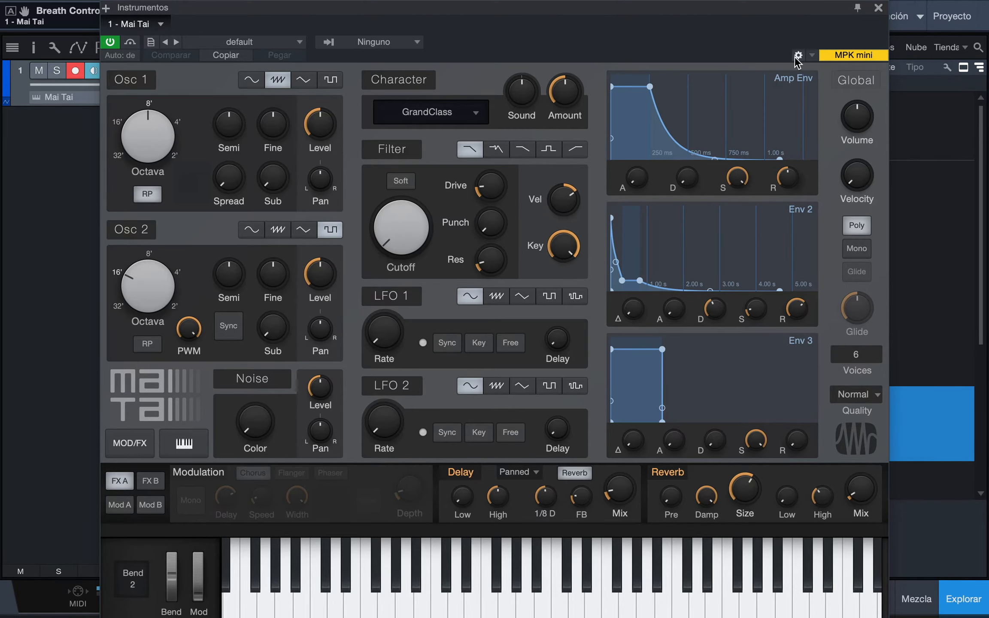
pyautogui.click(878, 8)
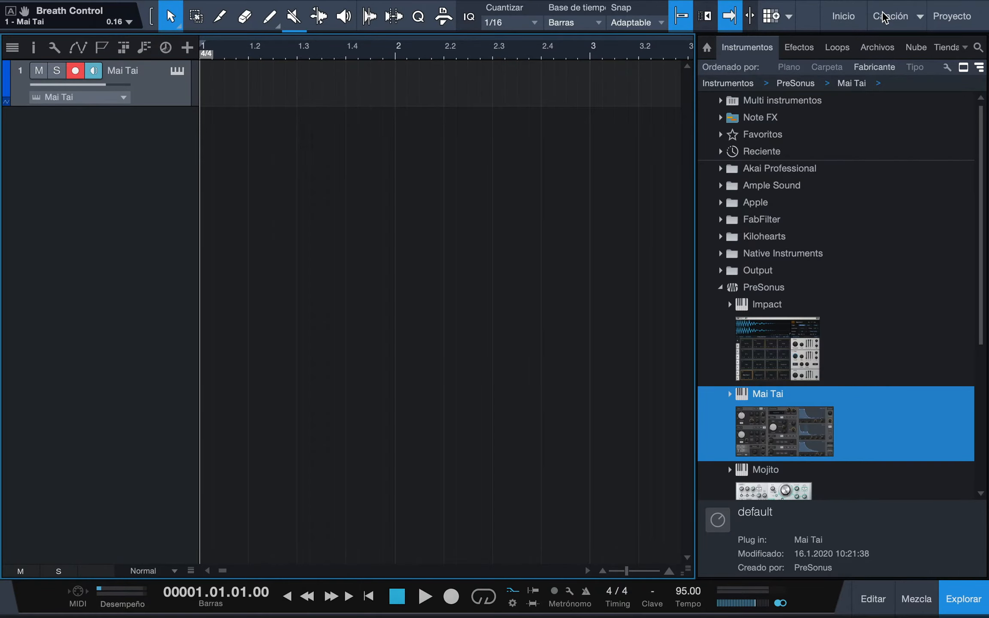
pyautogui.click(955, 595)
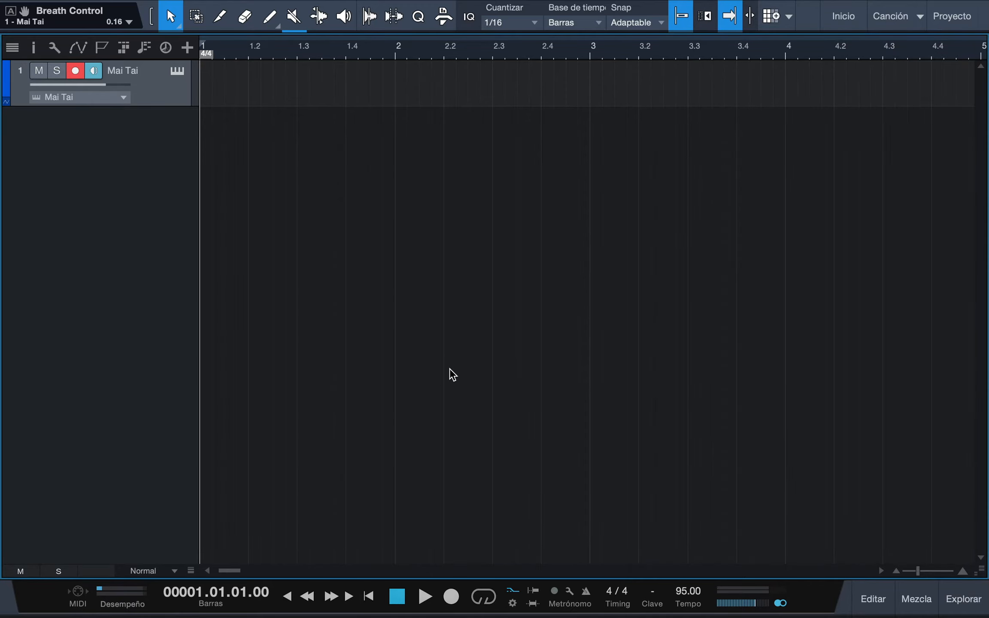
# Step: Show the external devices in the mixer, open the MPK mini control window, and MIDI-learn the keyboard's eight knobs
pyautogui.click(912, 601)
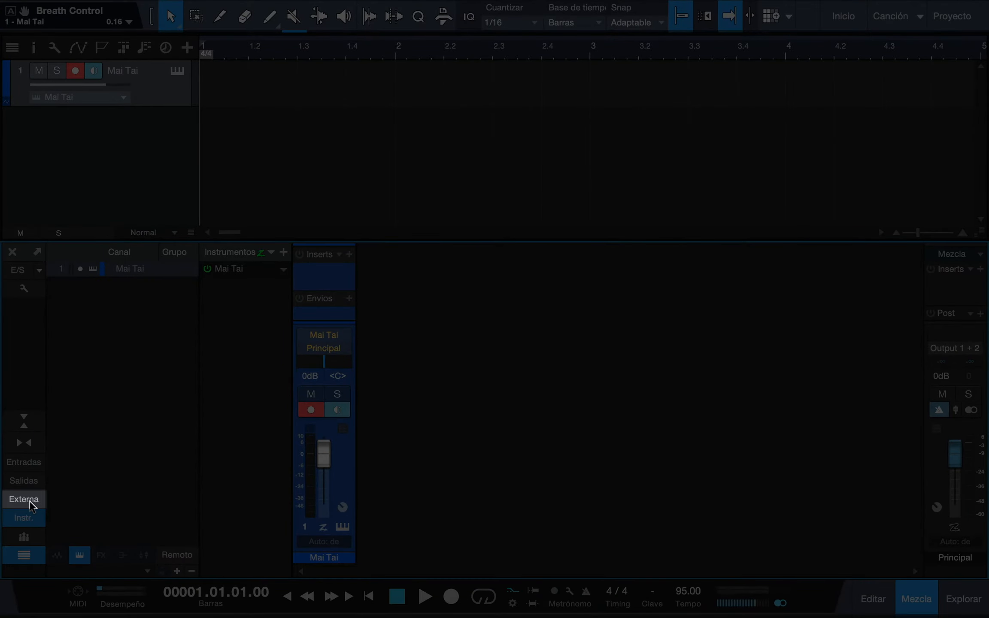
pyautogui.click(32, 505)
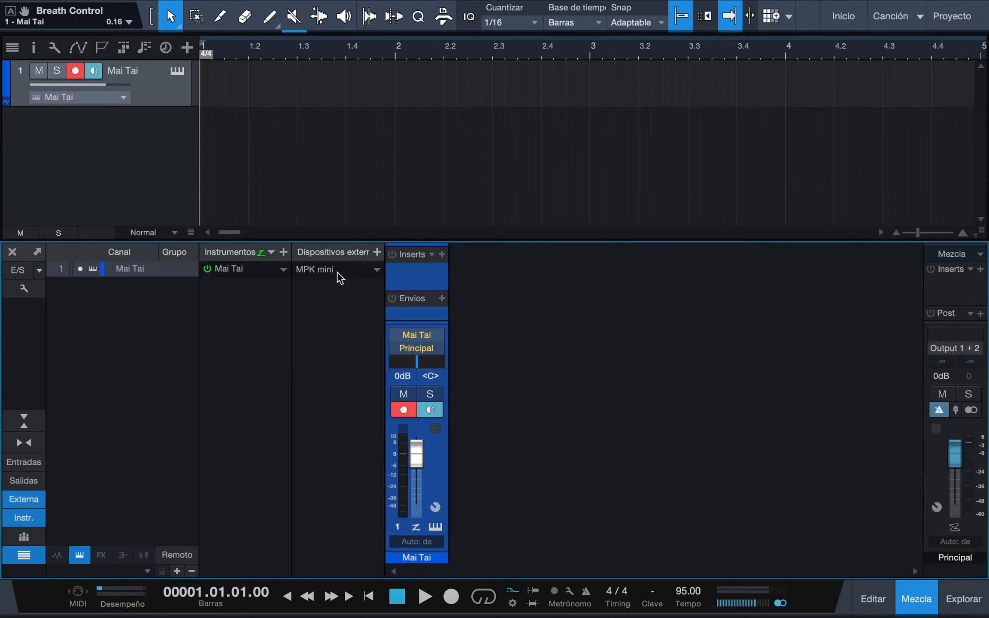
pyautogui.click(333, 275)
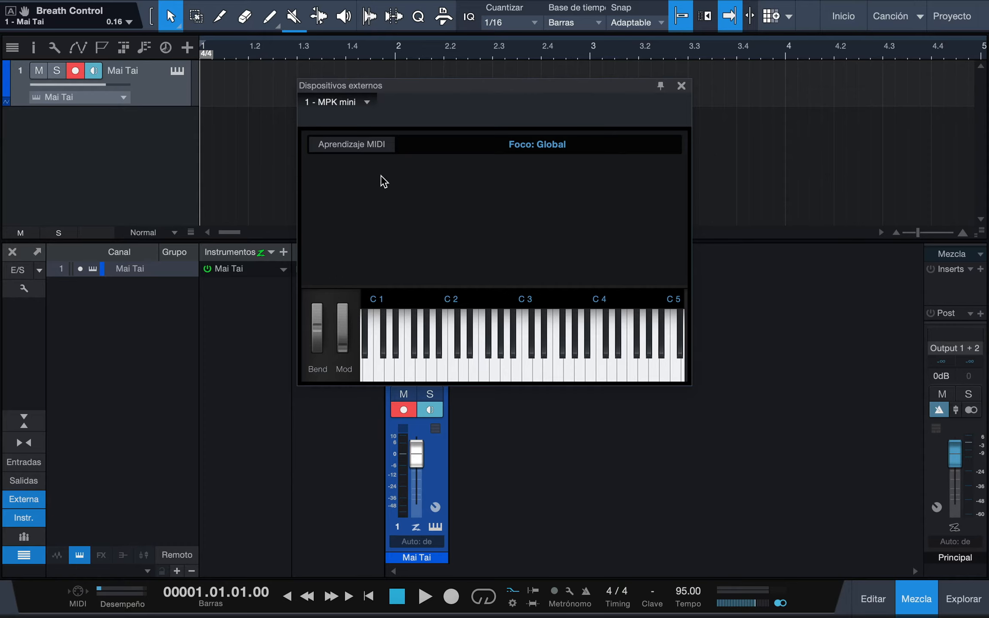
pyautogui.click(373, 150)
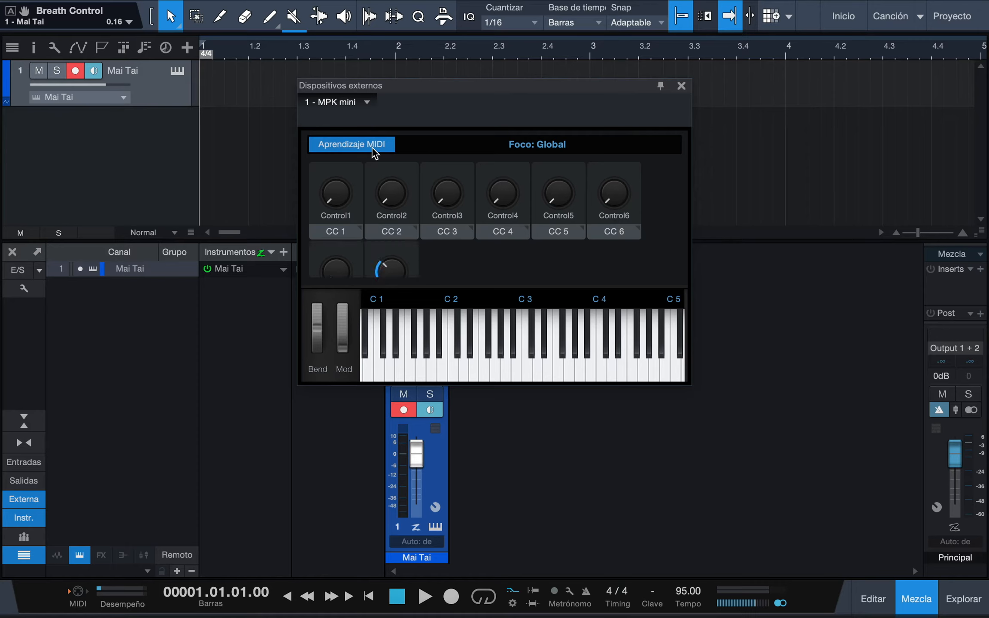
pyautogui.click(373, 148)
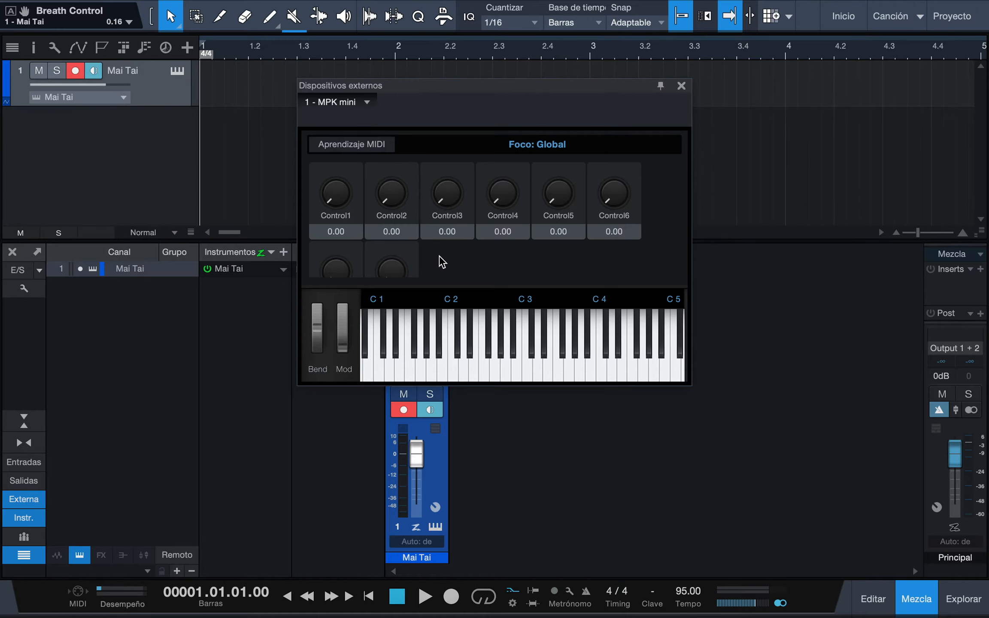
# Step: In MIDI learn mode, set the MPK mini's Control1 type to Fader and change it to Botón (Activar/Desactivar)
pyautogui.click(369, 145)
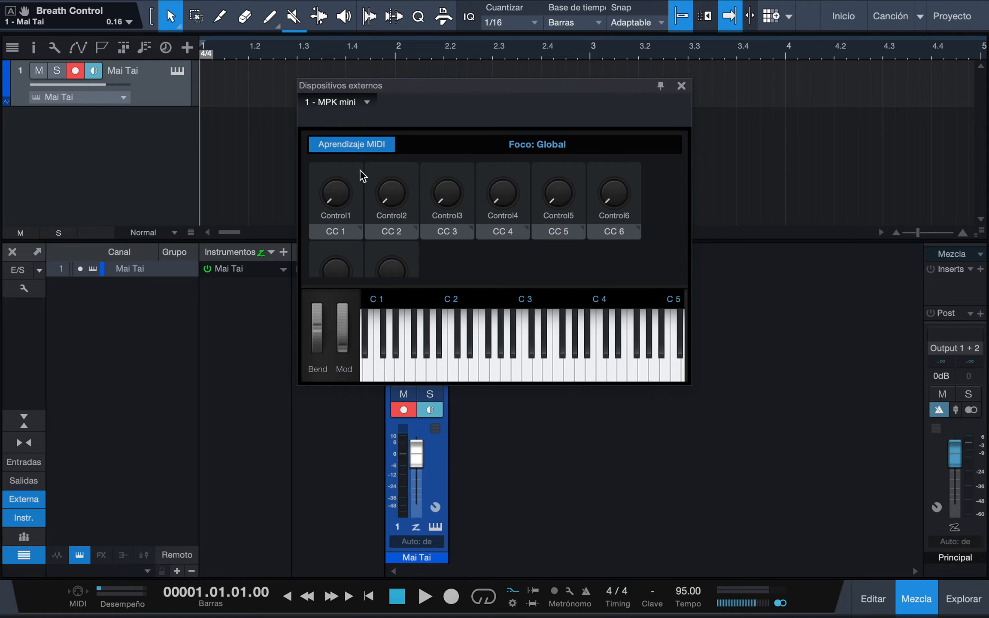
pyautogui.click(359, 232)
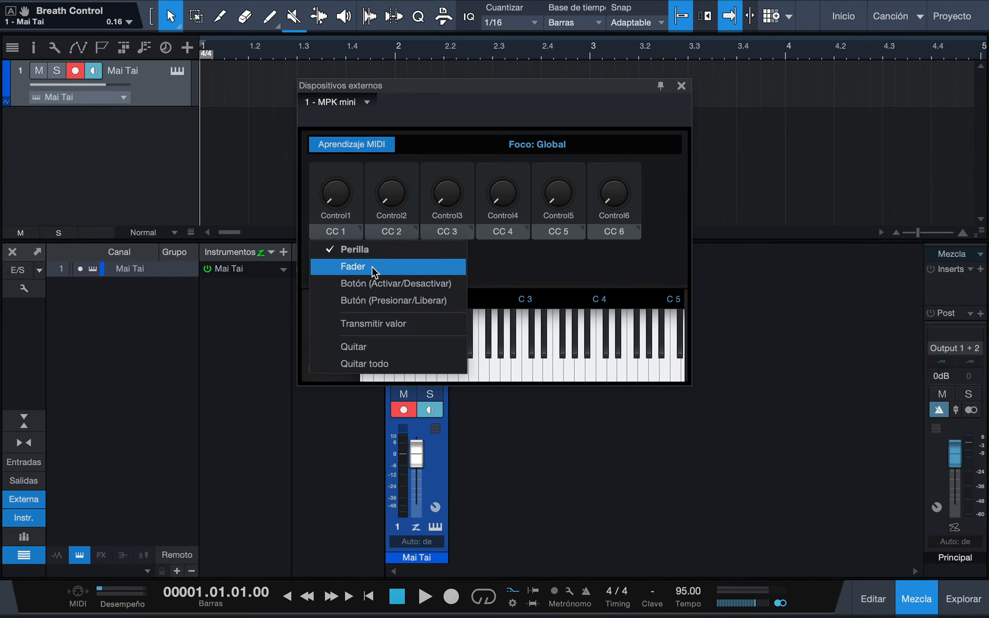
pyautogui.click(352, 267)
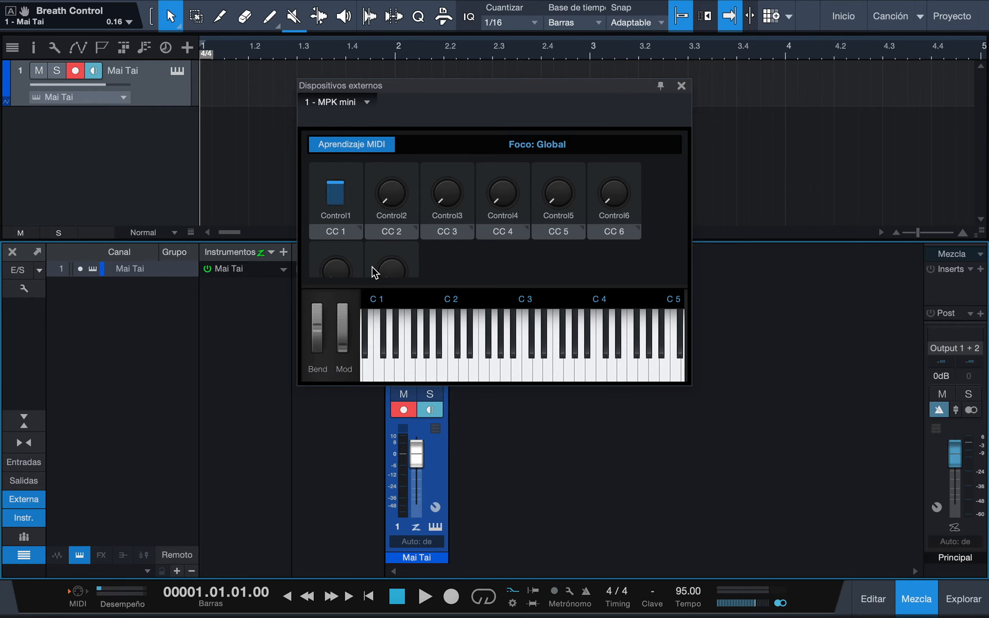
pyautogui.click(360, 228)
pyautogui.click(368, 287)
# Step: Search for grabar, assign the Transporte command Grabar to Control1, and stop the test recording
pyautogui.rightClick(354, 194)
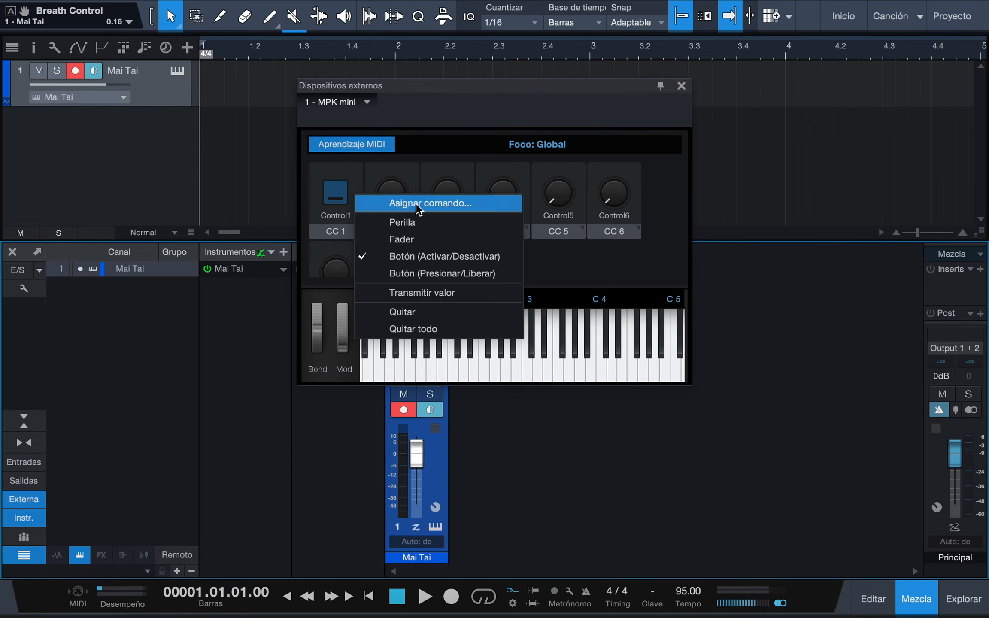
pyautogui.click(451, 204)
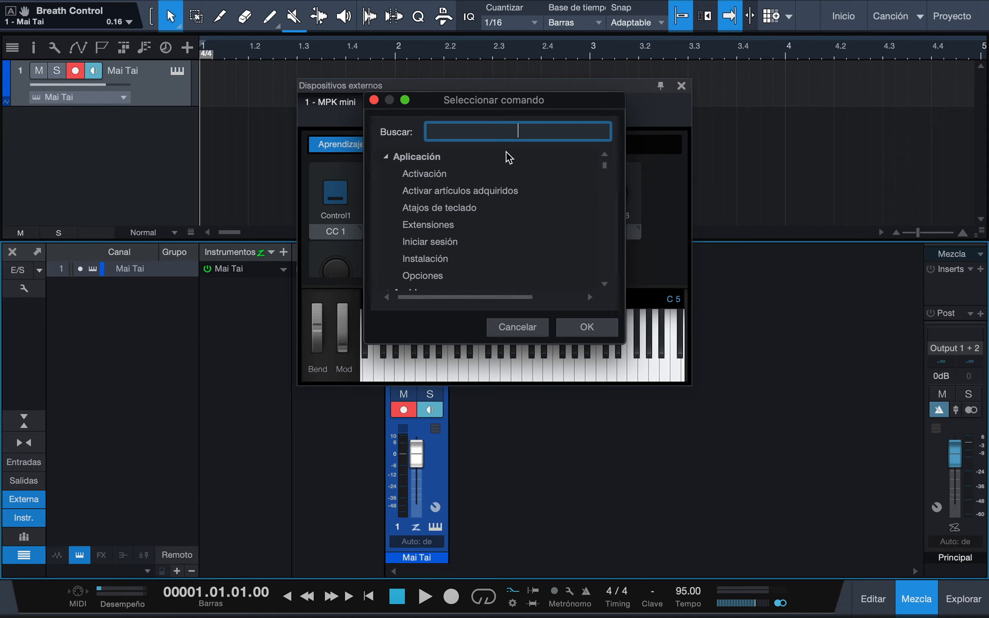
pyautogui.write('grabar')
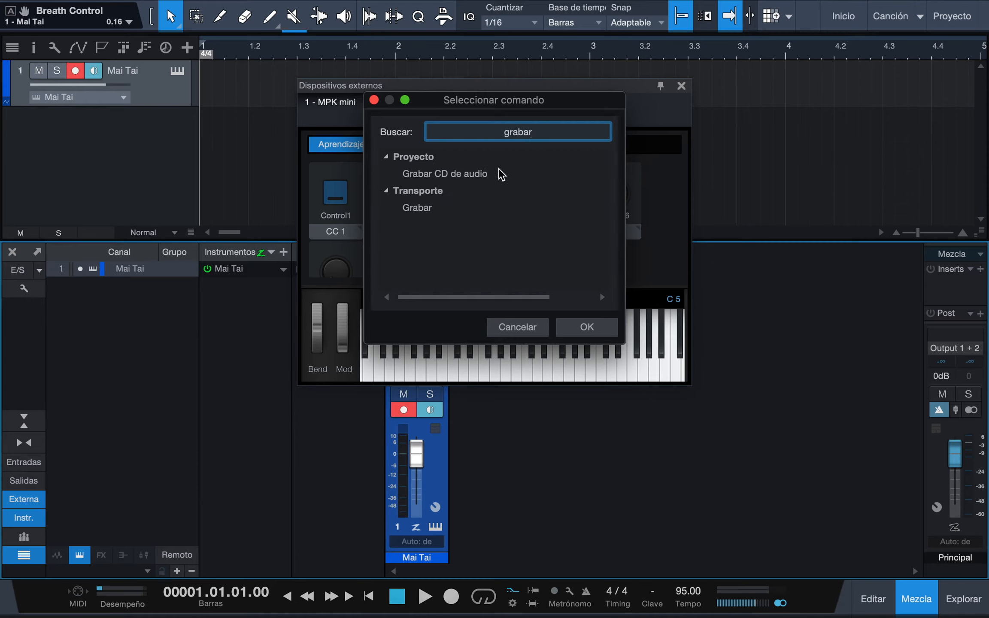
pyautogui.click(434, 215)
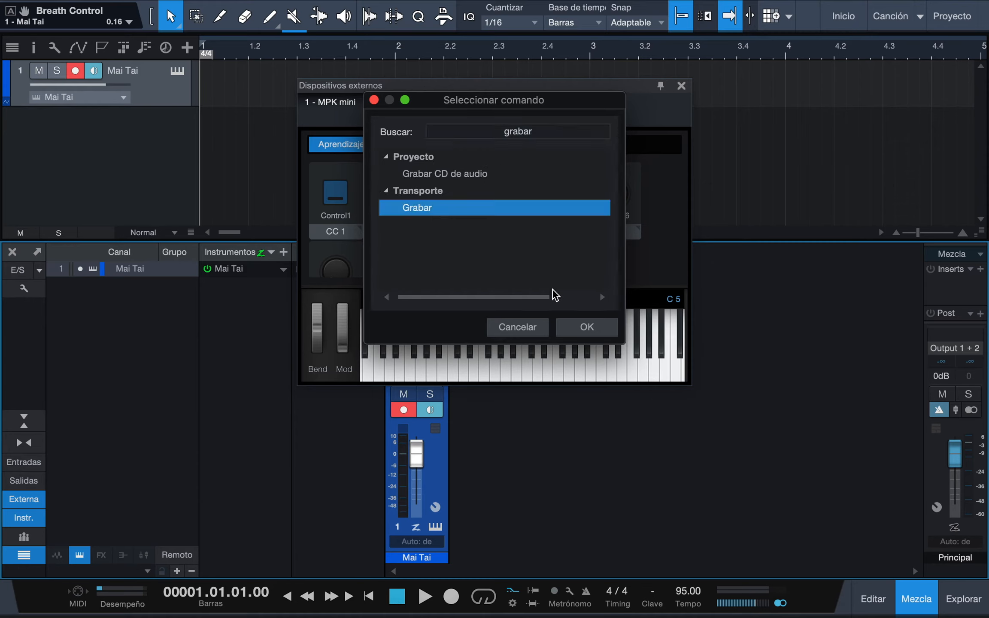
pyautogui.click(579, 327)
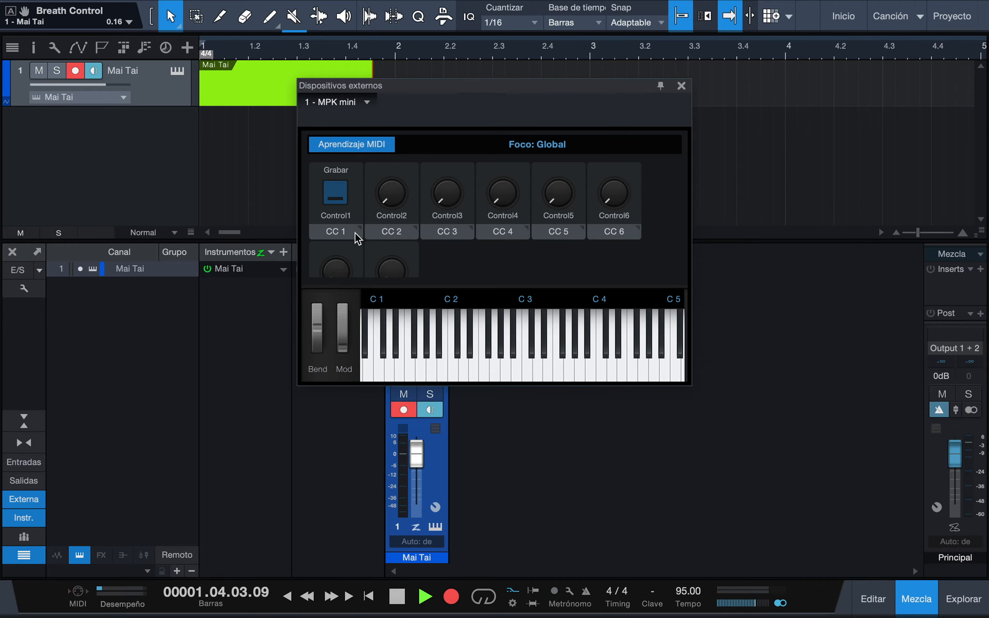
pyautogui.click(390, 602)
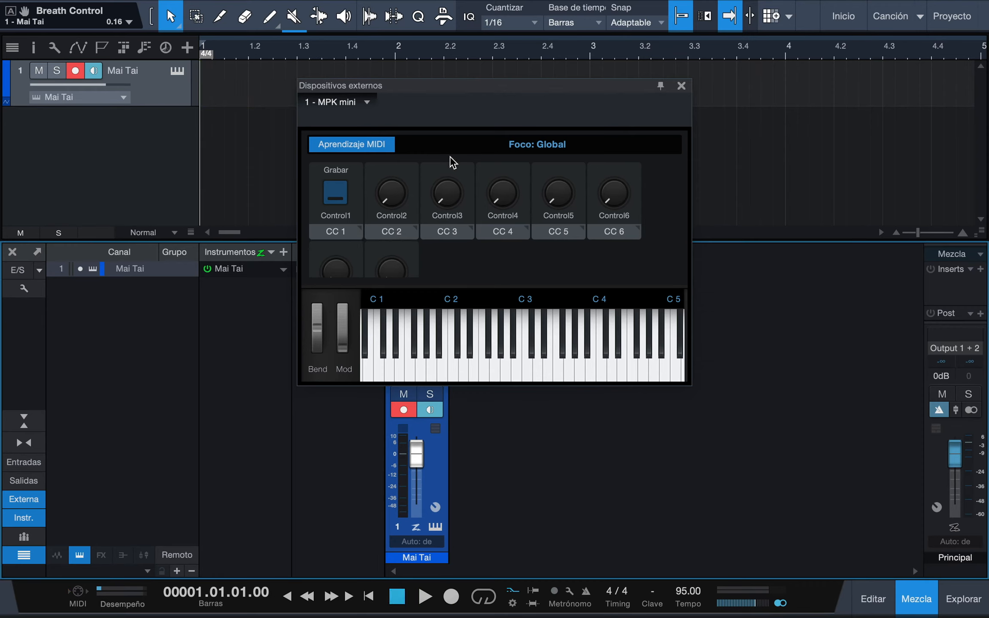
# Step: Set Control1's type back to Perilla and close the external device window
pyautogui.click(359, 231)
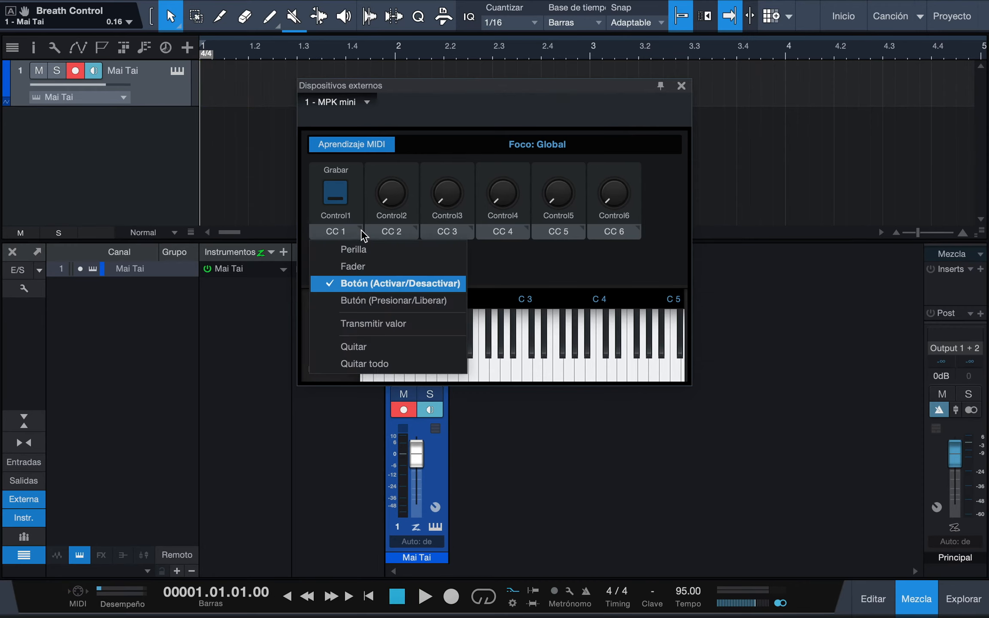
pyautogui.click(357, 250)
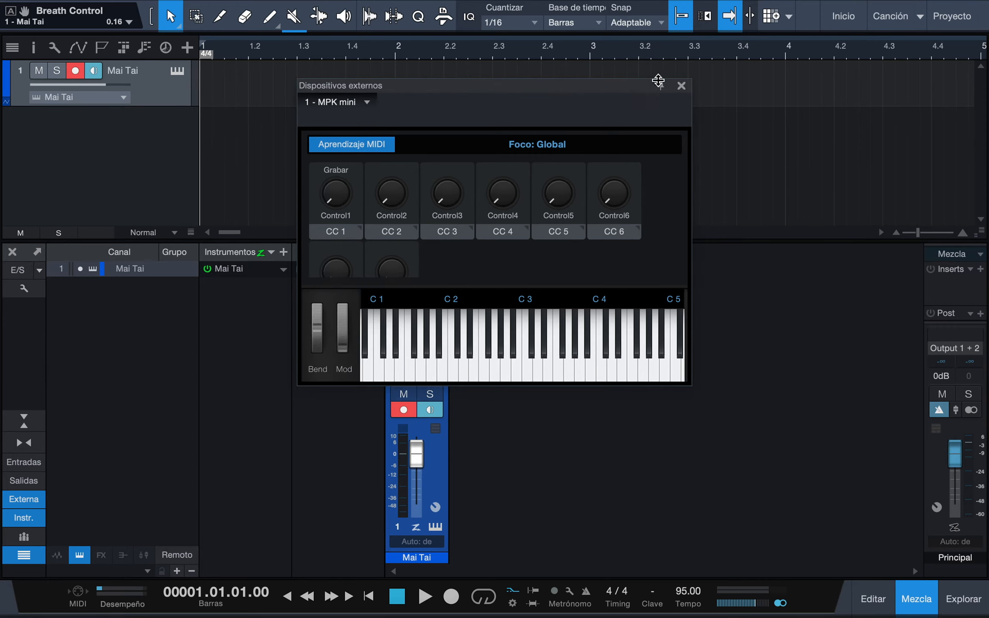
pyautogui.click(681, 85)
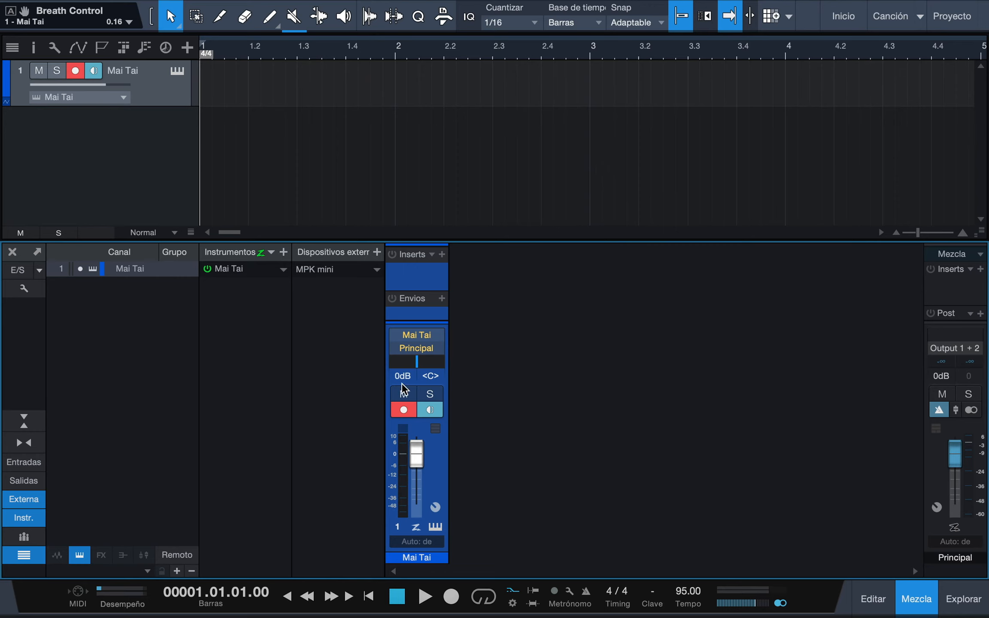
# Step: Assign the Mai Tai channel's pan to MPK mini Control1, followed by the filter Cutoff in the instrument window, and close that window
pyautogui.rightClick(437, 365)
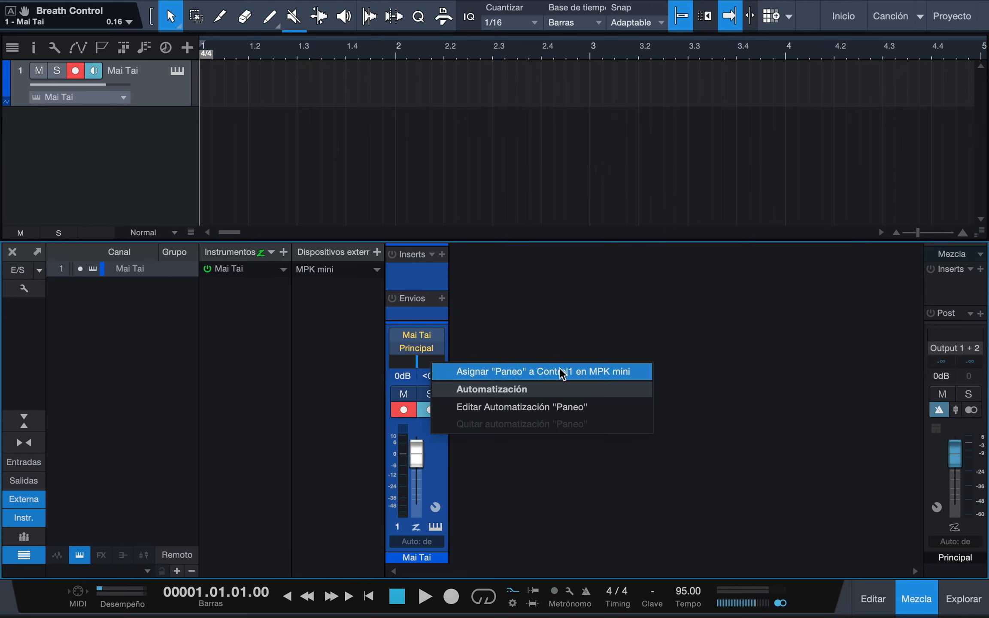
pyautogui.click(631, 377)
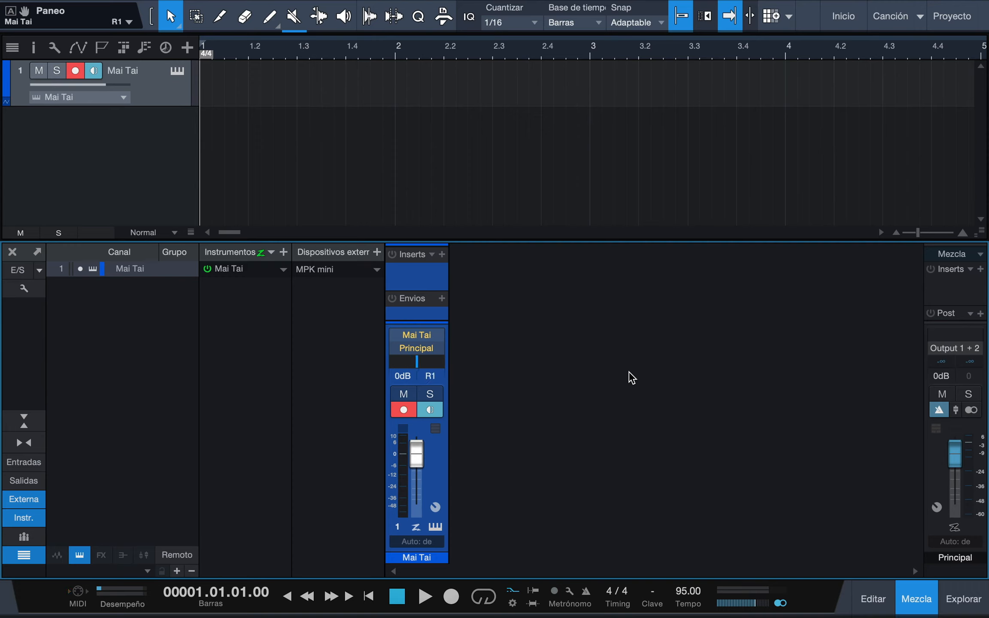
pyautogui.click(177, 72)
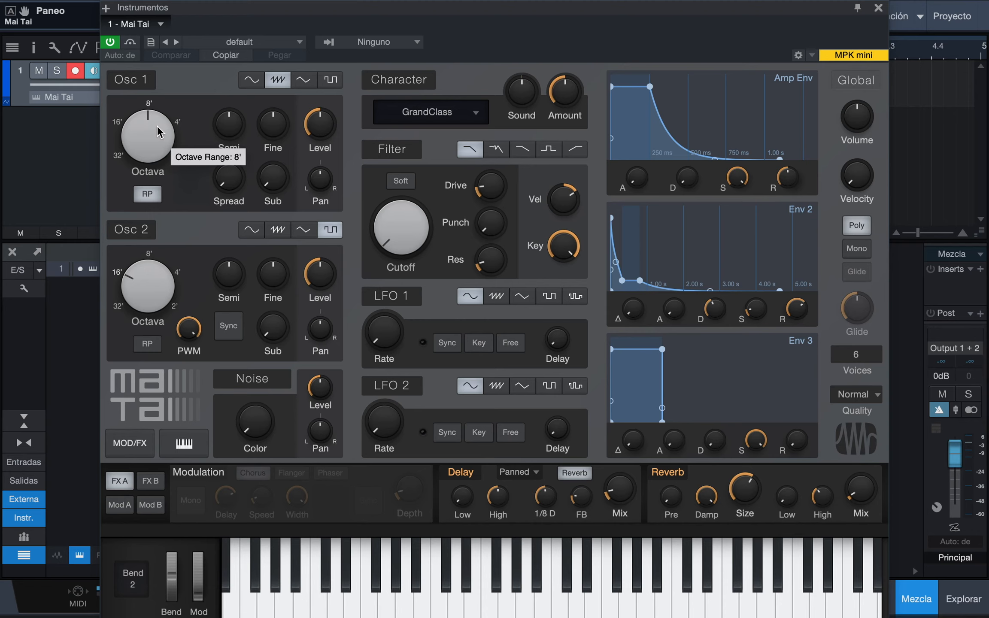
pyautogui.rightClick(422, 230)
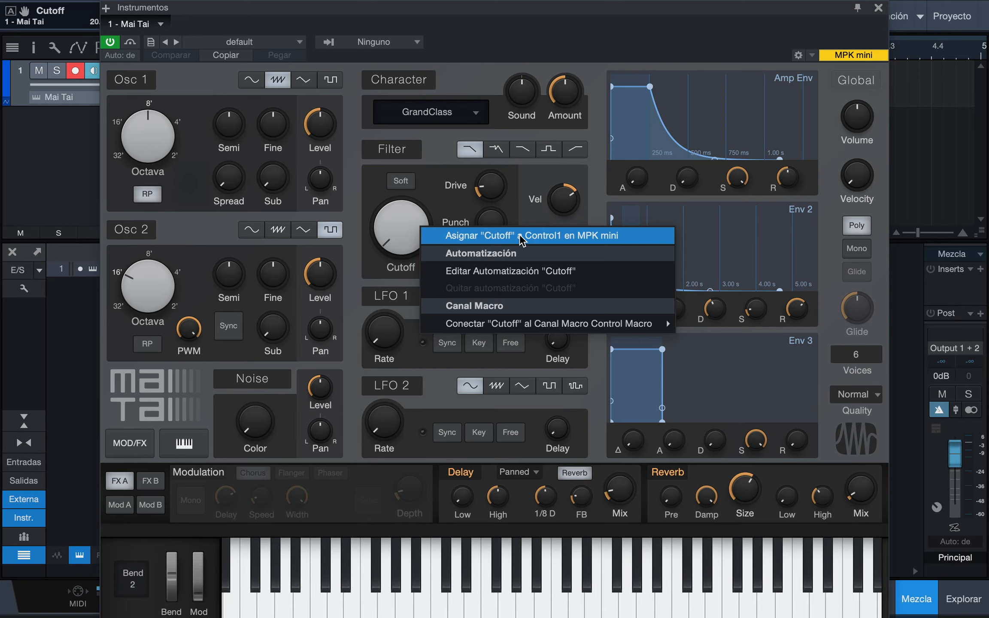
pyautogui.click(513, 236)
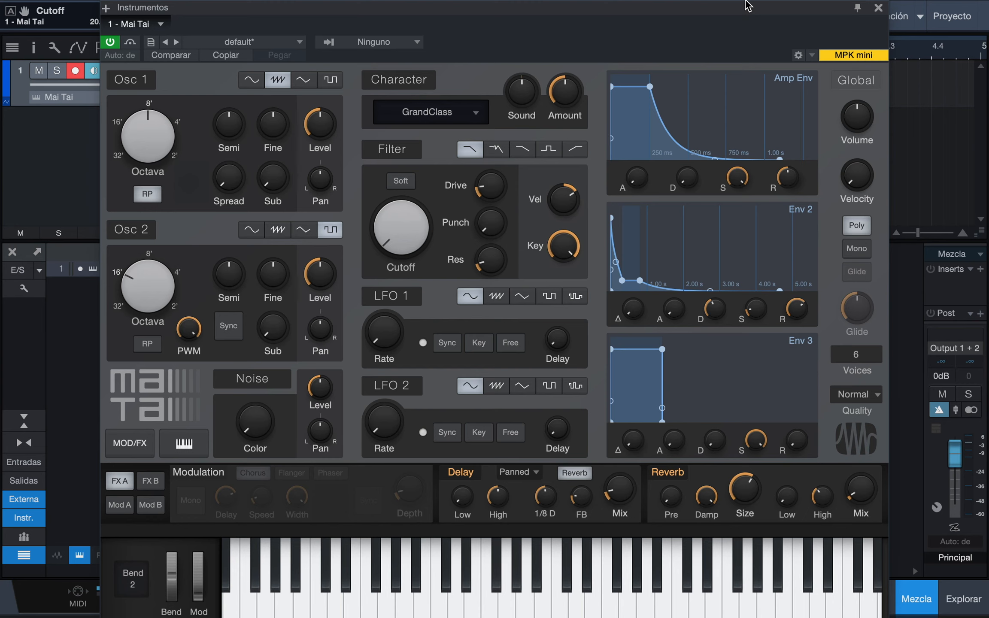
pyautogui.click(878, 8)
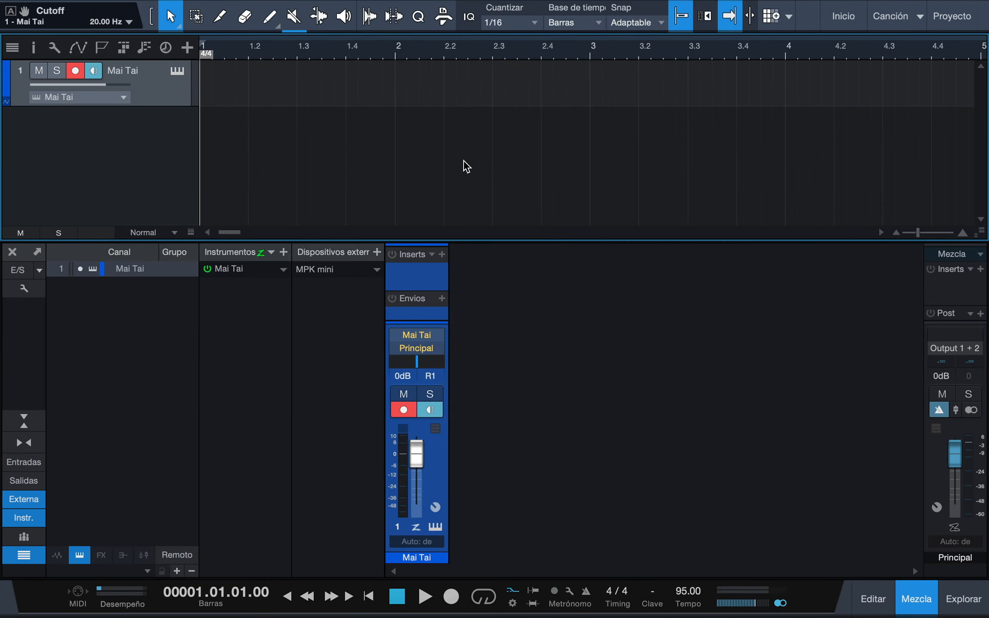